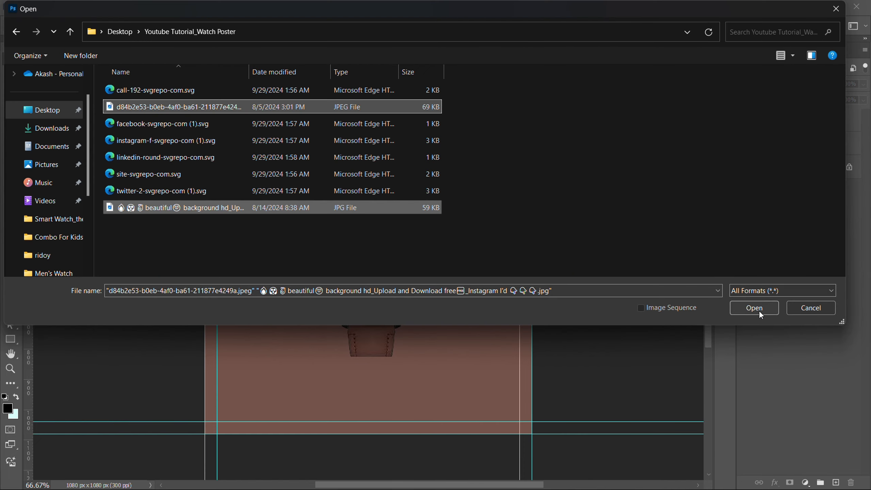
Step: Open the sunset city and cloudy rock images and copy both into the Social Media Post Design document
left_click(757, 309)
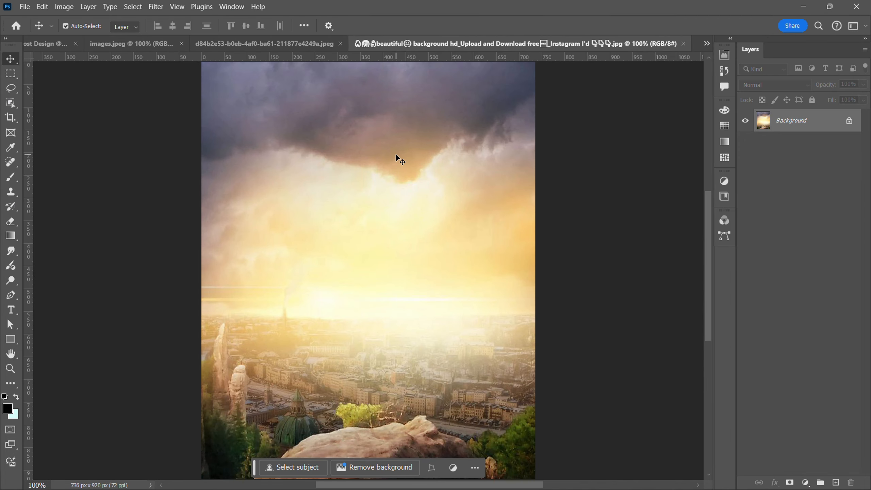
left_click_drag(318, 98, 388, 214)
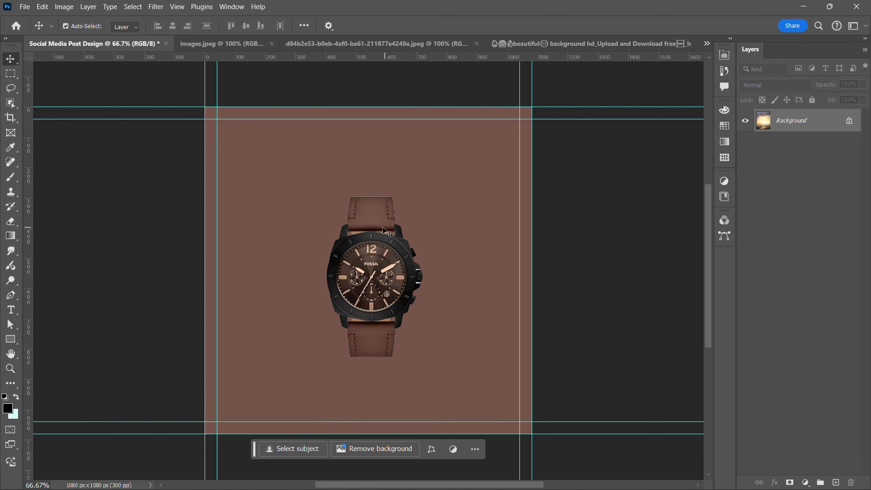
left_click(445, 45)
left_click_drag(431, 67, 375, 268)
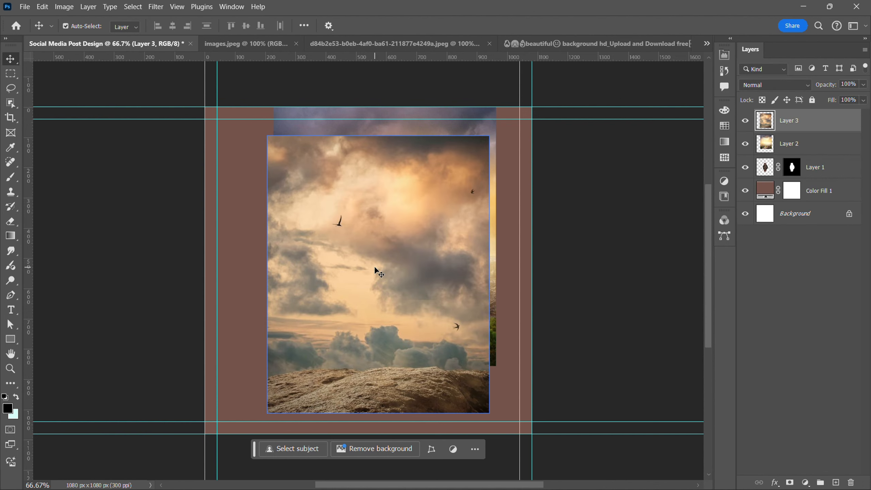
Step: Reposition the cloudy rock image and the sunset city image so they overlap near the middle of the canvas
left_click_drag(415, 301, 379, 303)
left_click(472, 299)
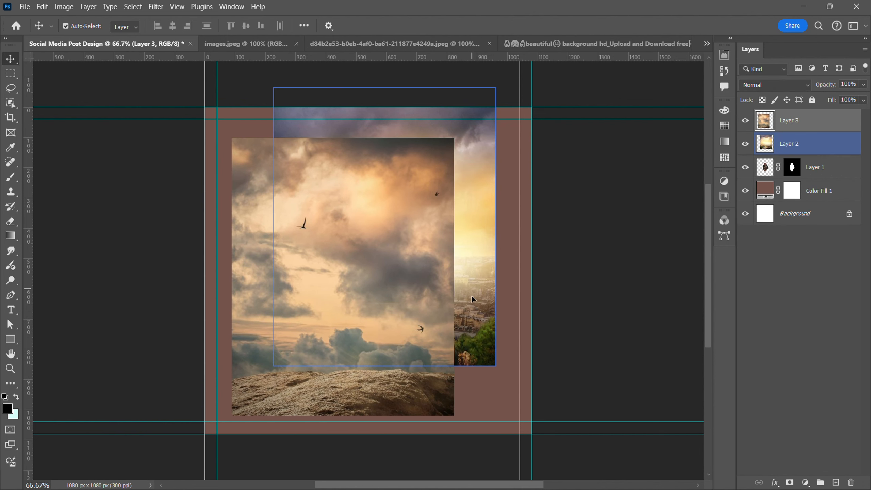
left_click_drag(472, 320, 475, 343)
left_click_drag(351, 355, 368, 331)
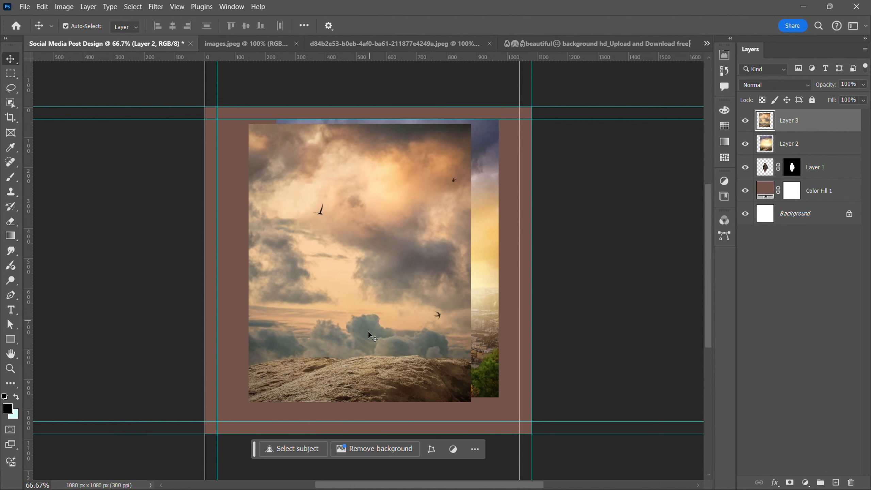
scroll(385, 361, "up", 3)
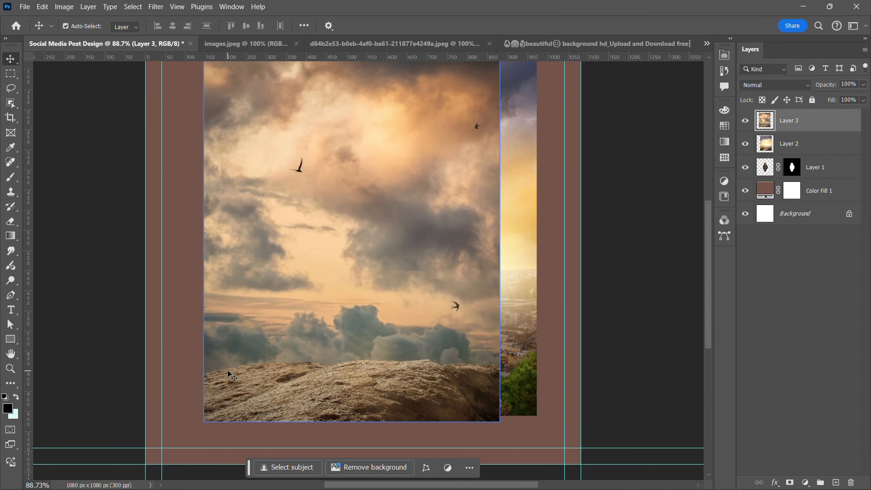
left_click_drag(458, 382, 460, 385)
Step: Select the rocky ground in Layer 3 with the Quick Selection Tool and mask out everything else
left_click(11, 103)
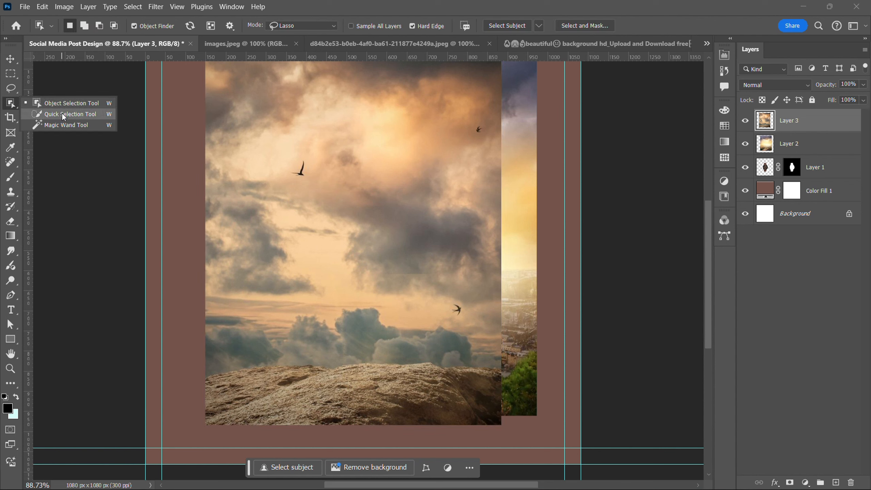
left_click(63, 114)
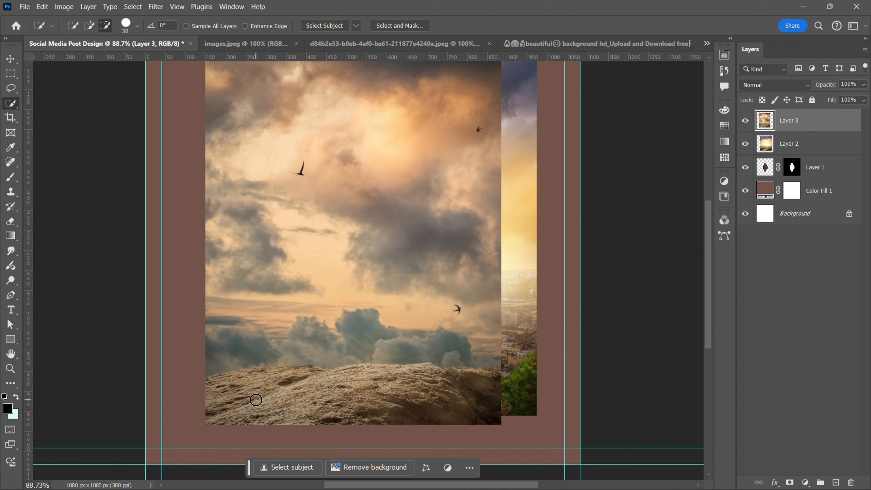
mouse_move(258, 397)
left_mouse_down()
mouse_move(267, 397)
mouse_move(236, 393)
mouse_move(482, 383)
left_mouse_up()
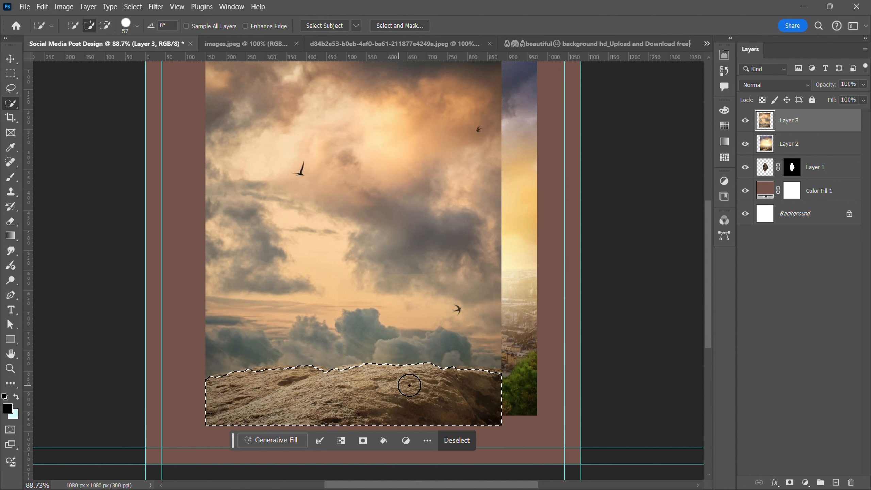
left_click(389, 351, "alt")
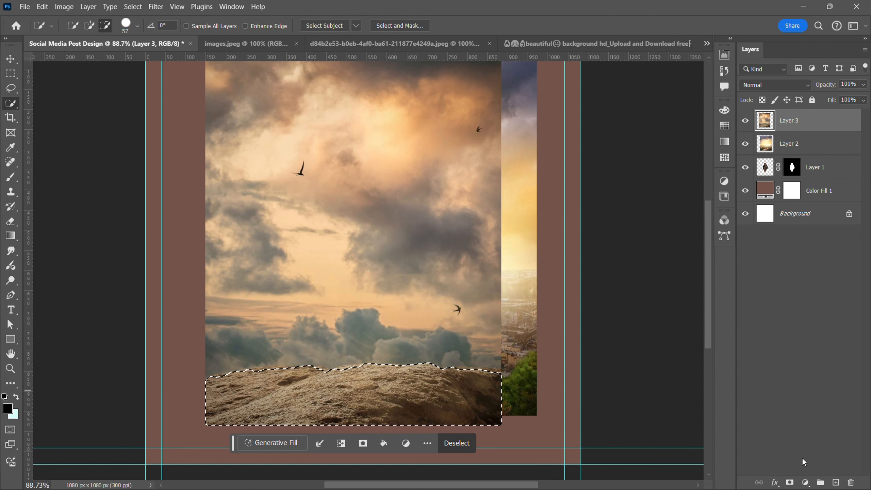
left_click(790, 483)
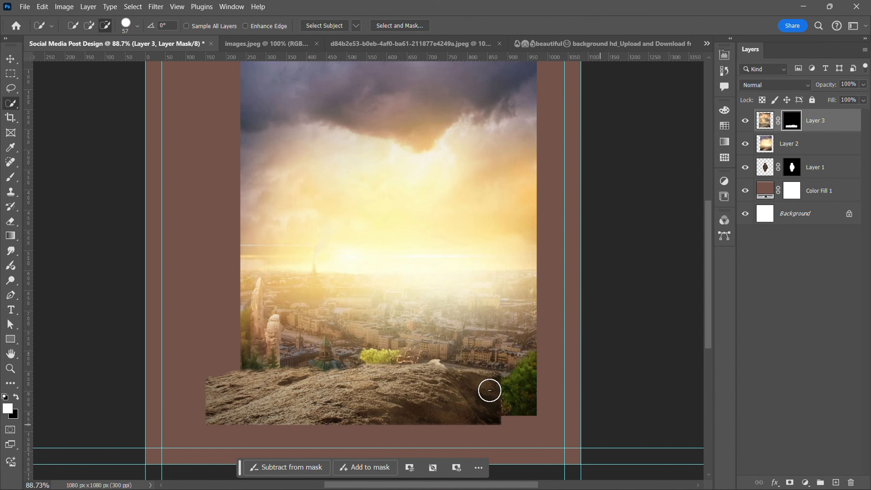
Step: Align the masked rock with the canvas's lower-left corner and scale it to about 147% to span the full canvas width
key("v")
left_click(148, 230)
left_click_drag(388, 399, 331, 441)
key("t")
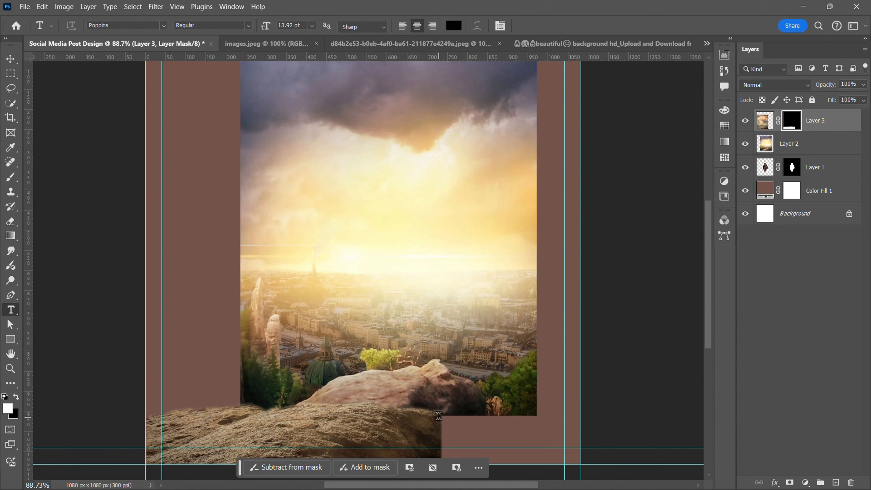
key("ctrl+t")
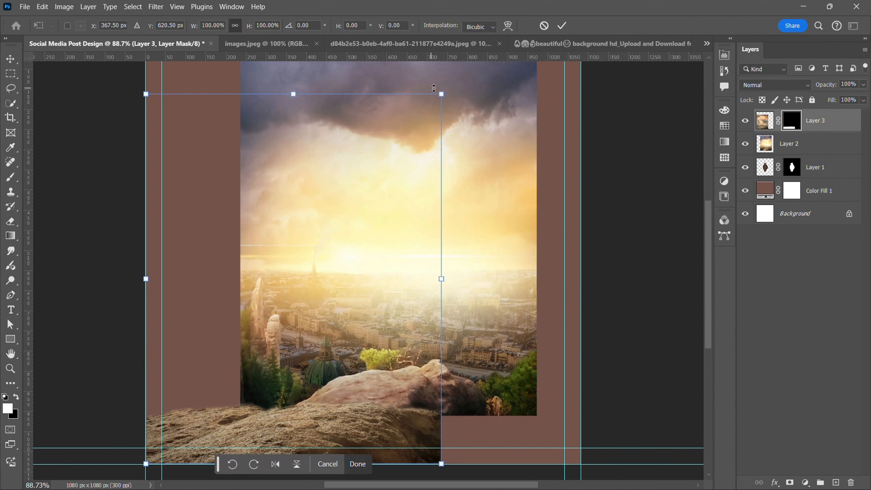
left_click_drag(434, 88, 642, 84)
left_click_drag(527, 236, 581, 227)
mouse_move(460, 377)
left_mouse_down()
mouse_move(460, 339)
mouse_move(452, 368)
left_mouse_up()
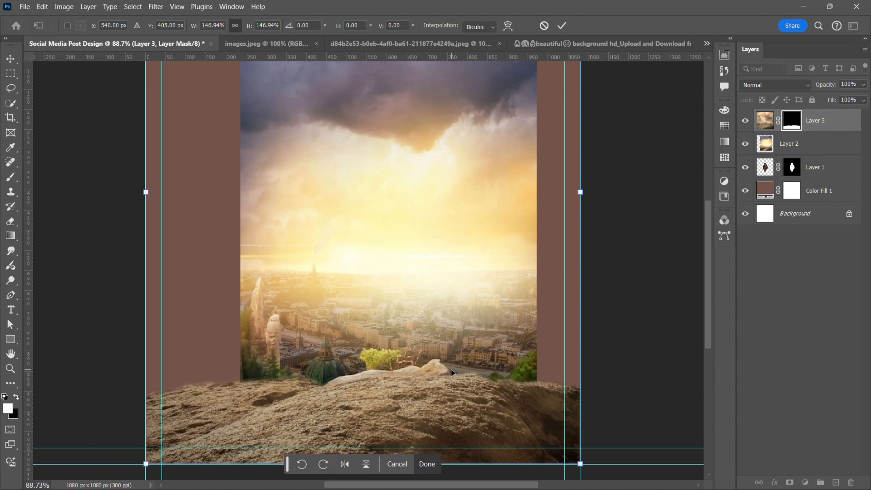
key("Return")
Step: Move the sunset city image on Layer 2 so it aligns with the canvas's upper-left corner
key("t")
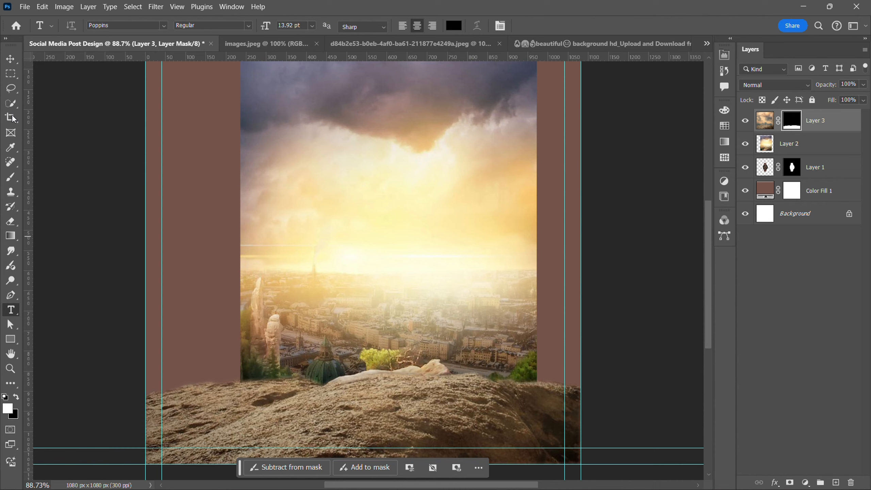
left_click(12, 60)
scroll(398, 226, "down", 2)
scroll(398, 231, "up", 1)
left_click_drag(402, 239, 375, 220)
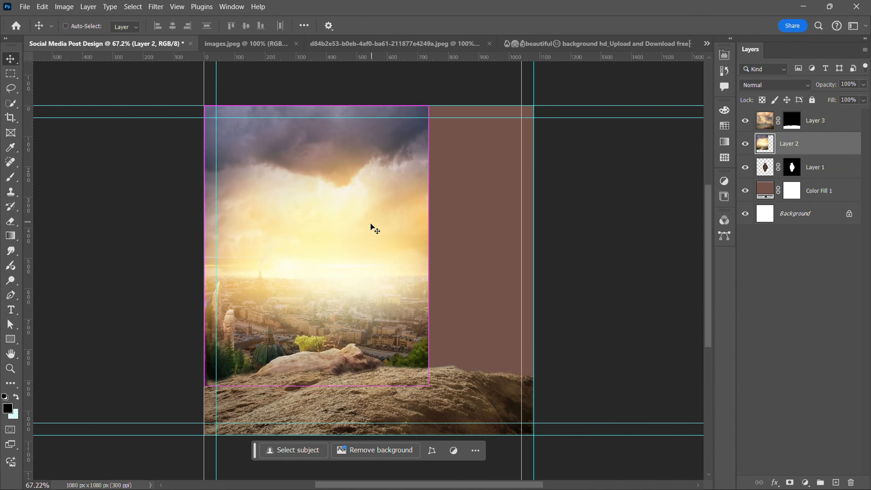
Step: Scale the sunset city image to about 147% to span the canvas width, and compress its height to end at the canvas's bottom edge
key("ctrl+t")
scroll(427, 366, "down", 2)
left_click_drag(432, 382, 530, 451)
scroll(404, 396, "down", 2)
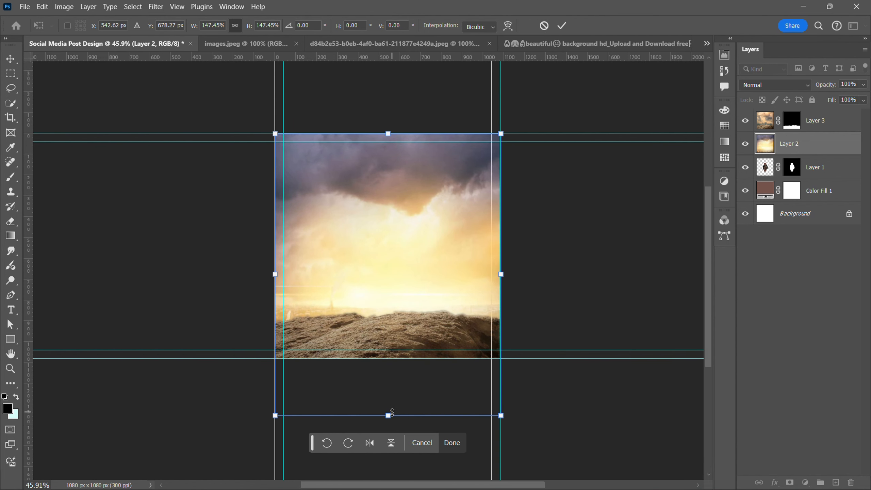
left_click_drag(389, 415, 394, 358)
key("Return")
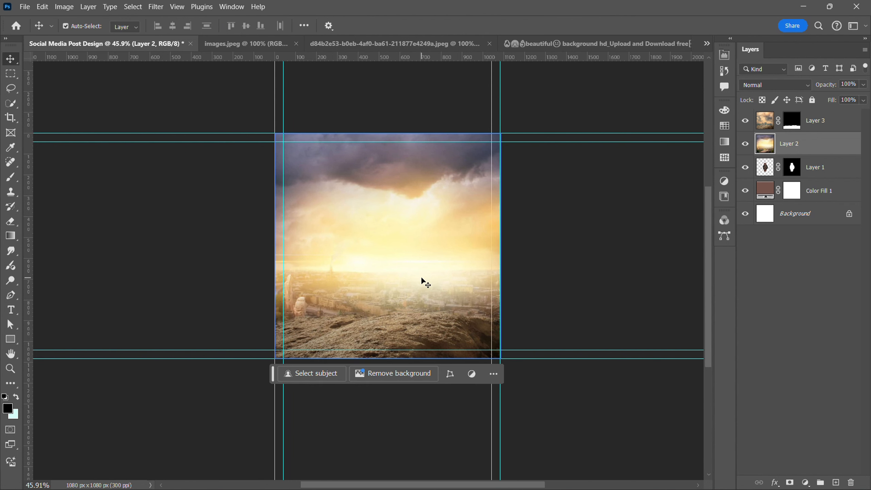
Step: Reorder the layers so the watch on Layer 1 sits above the rock and sunset city layers
scroll(756, 162, "up", 2)
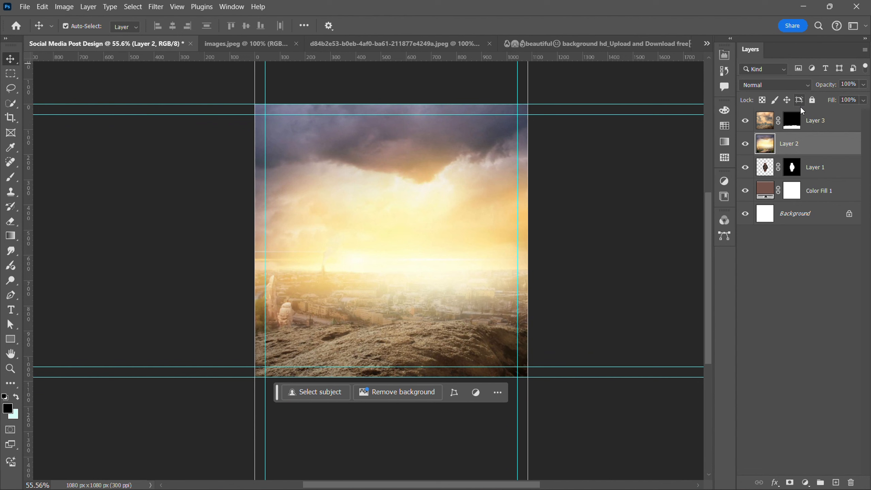
left_click_drag(817, 151, 821, 123)
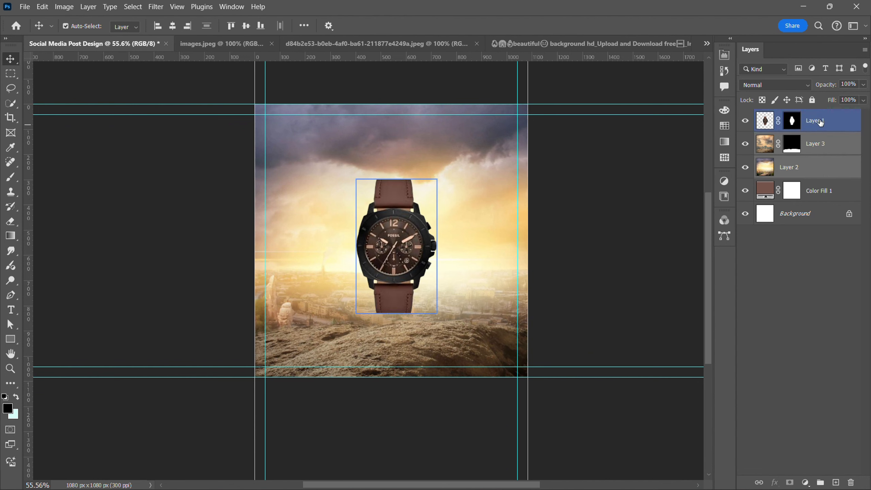
left_click(821, 167)
scroll(500, 231, "up", 2)
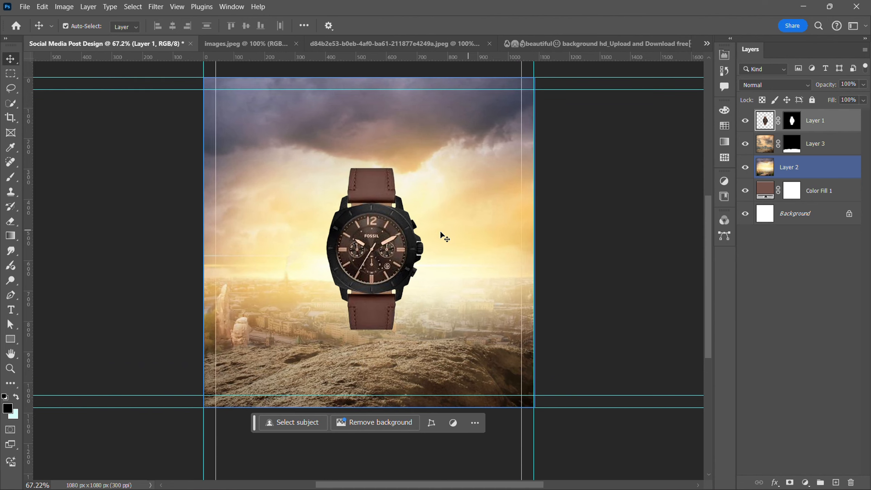
Step: Enlarge the watch and position it in the middle of the canvas with its lower strap overlapping the rock
scroll(436, 234, "up", 1)
scroll(366, 264, "up", 1)
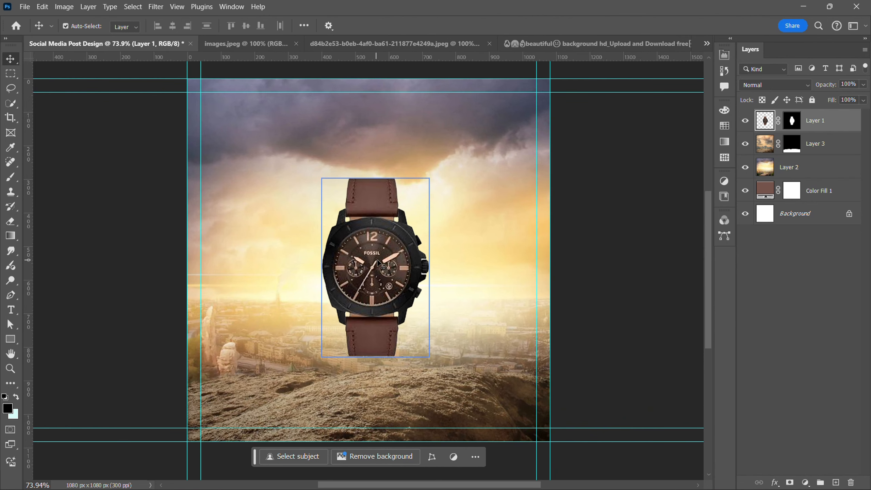
left_click_drag(377, 263, 415, 304)
key("ctrl+t")
left_click_drag(376, 208, 377, 163)
left_click_drag(382, 231, 388, 236)
left_click_drag(380, 167, 380, 160)
key("Return")
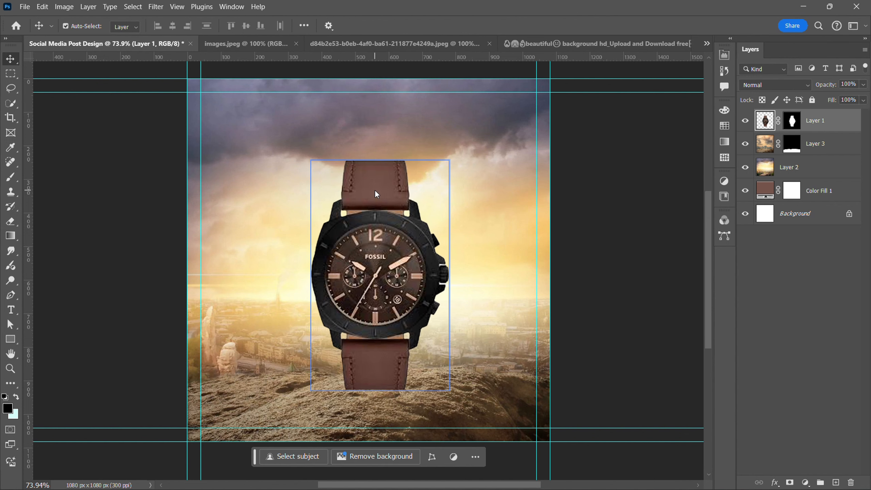
left_click(588, 243)
scroll(588, 244, "up", 2)
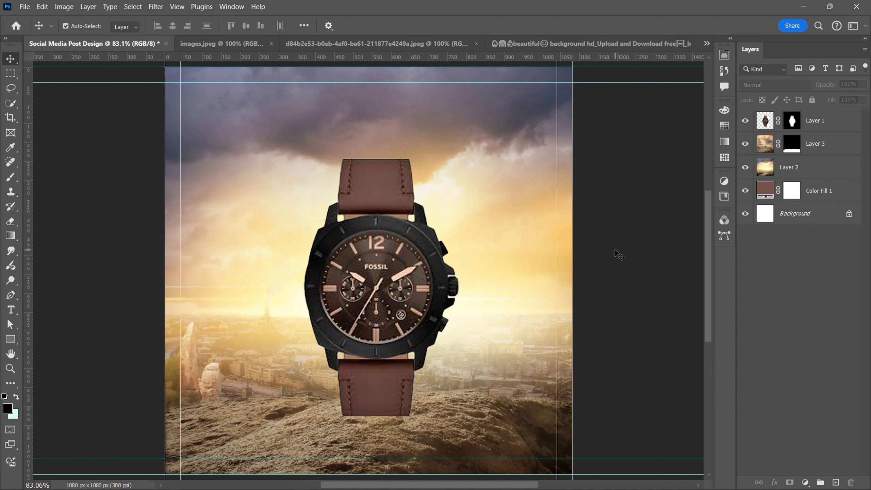
left_click(330, 188)
left_click(363, 319)
left_click(779, 190)
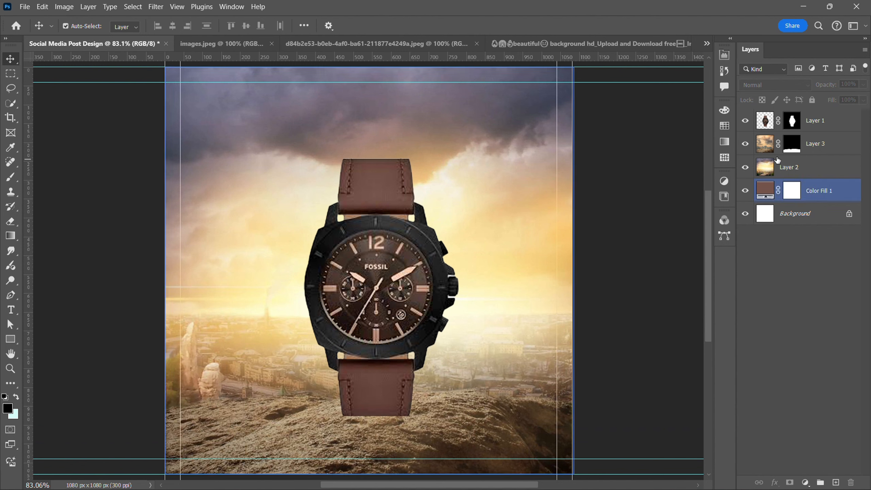
left_click(801, 144)
Step: Add a new empty layer and place it directly below the watch layer
left_click(814, 120)
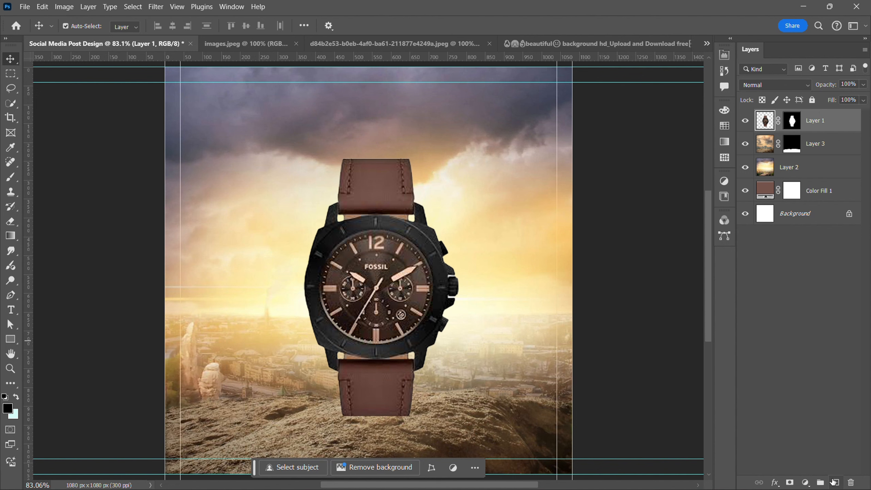
left_click(836, 483)
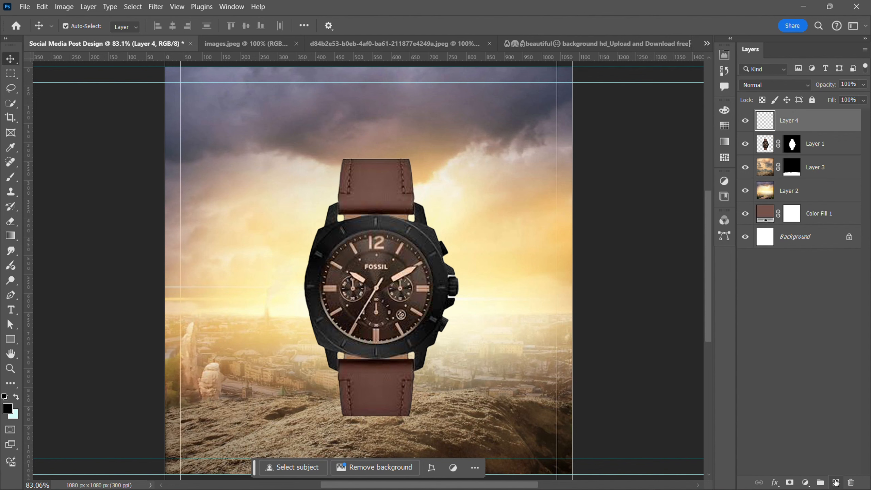
left_click_drag(800, 125, 803, 155)
Step: Group Layer 3, Layer 2 and Color Fill 1, and name the group "brackgound"
left_click(818, 176)
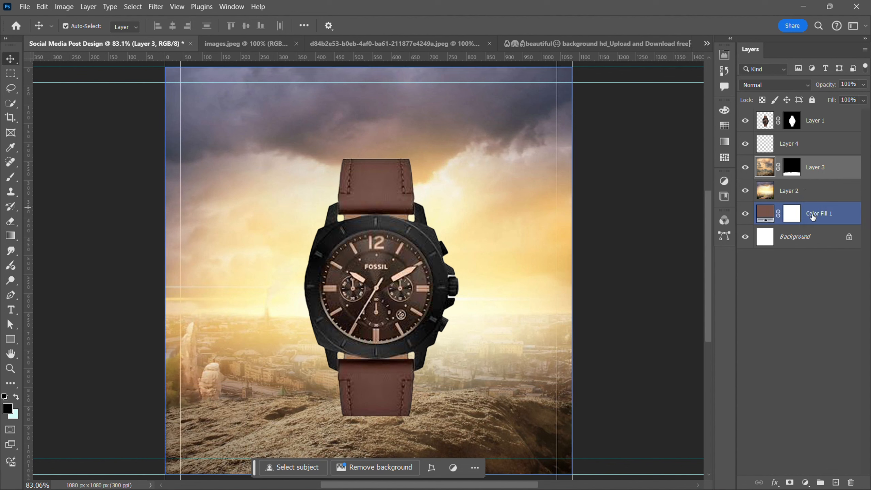
left_click(810, 192, "shift")
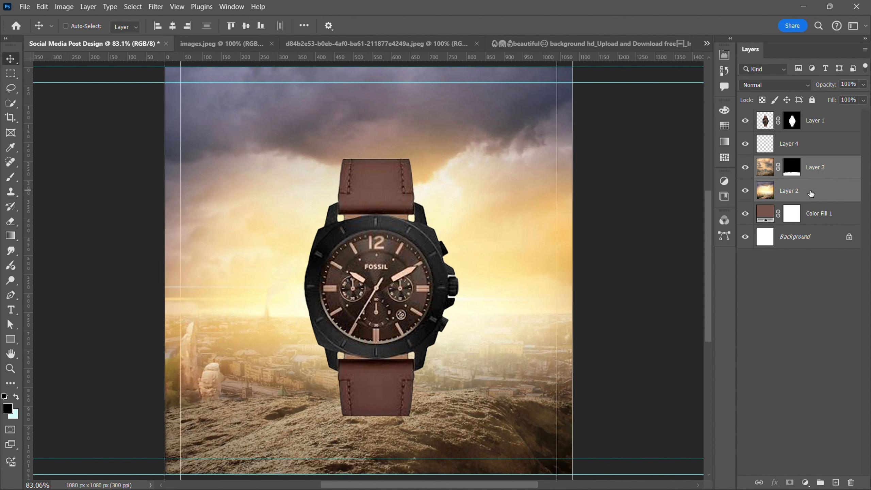
left_click(820, 213, "shift")
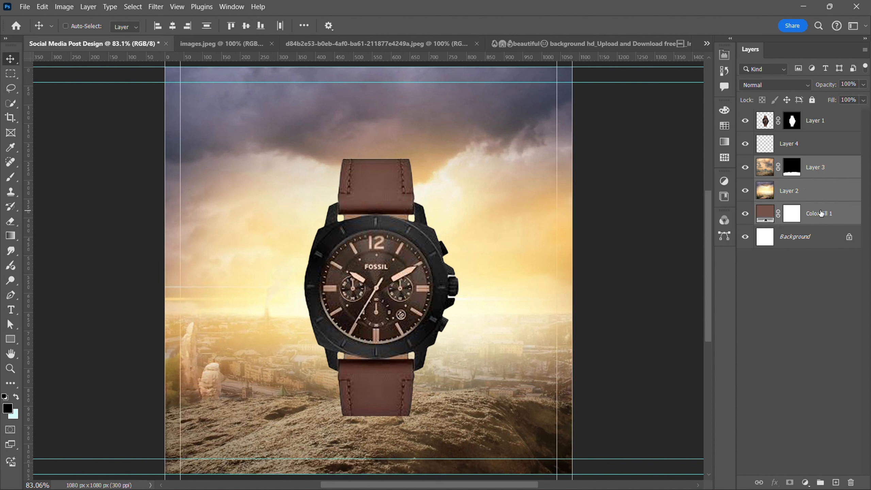
key("ctrl+g")
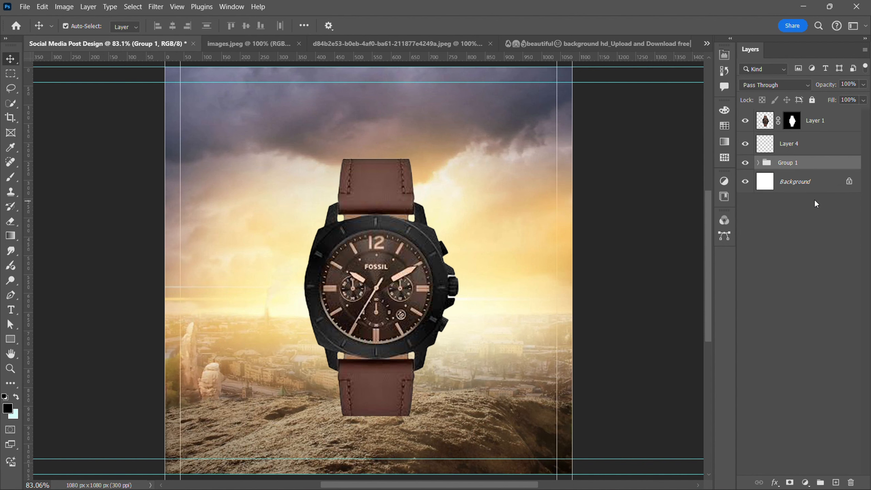
double_click(788, 162)
key("Return")
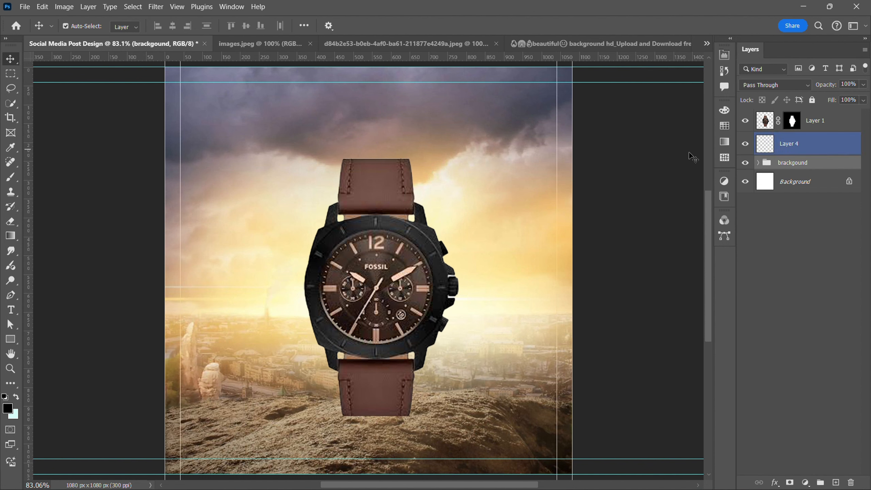
Step: Set up a soft round black brush at 165 px and 0% hardness for painting on Layer 4
left_click(431, 259)
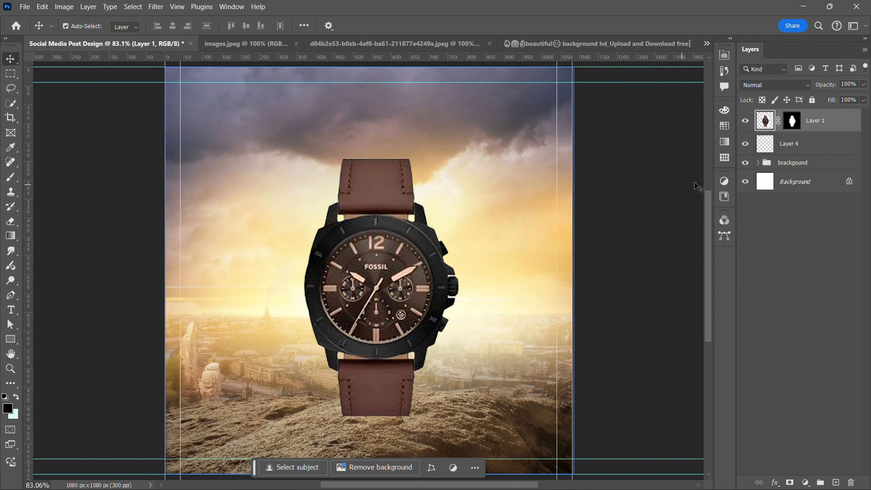
left_click(787, 151)
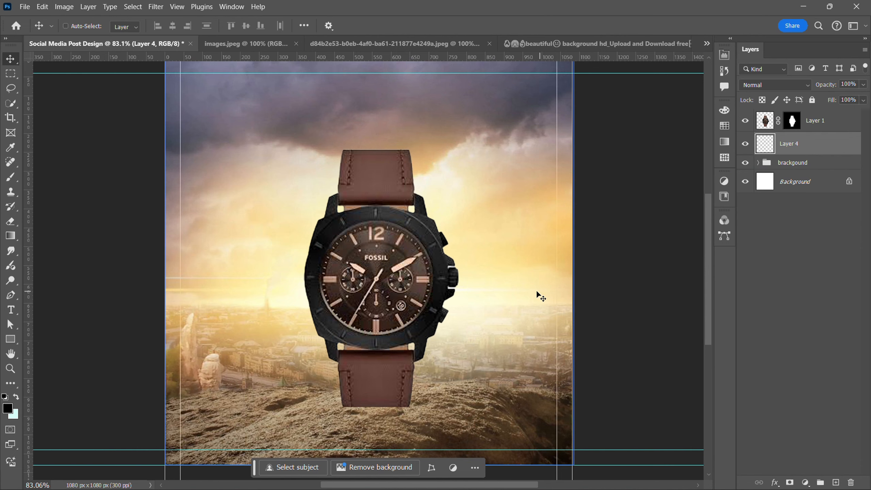
right_click(13, 177)
left_click(53, 178)
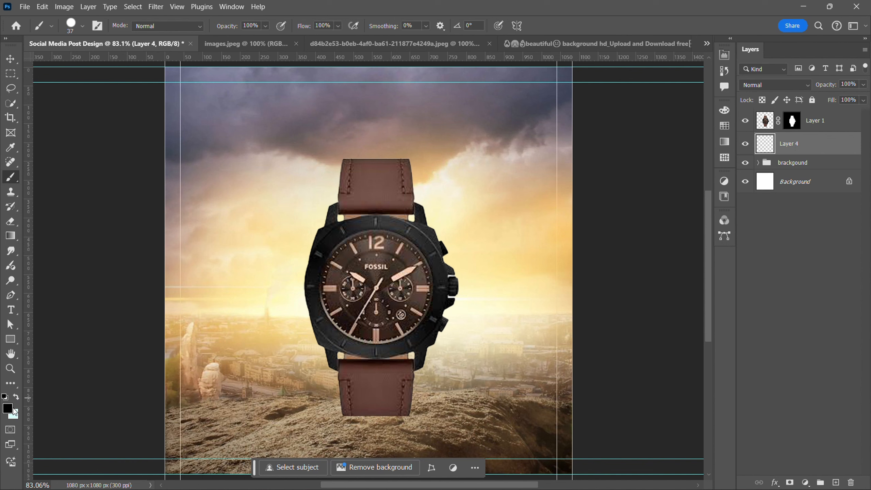
right_click(297, 384)
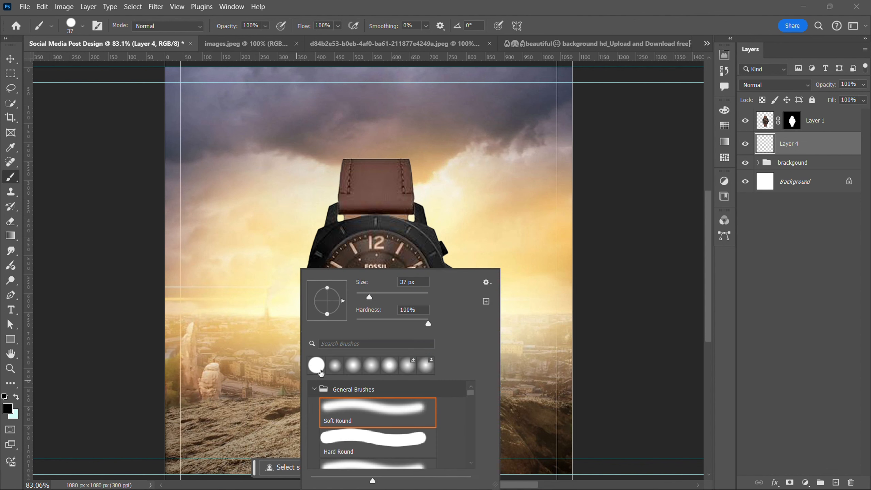
left_click_drag(373, 296, 384, 299)
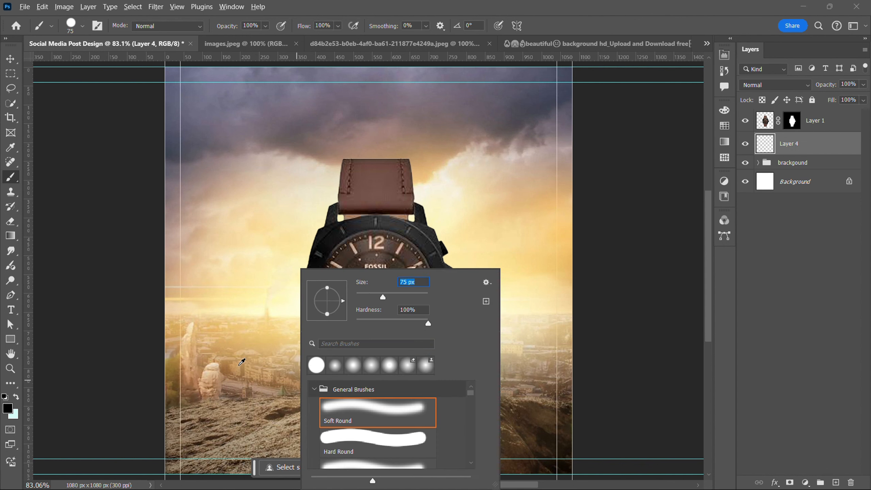
mouse_move(239, 365)
left_mouse_down()
mouse_move(256, 366)
mouse_move(265, 353)
mouse_move(295, 1)
left_mouse_up()
left_click_drag(292, 271, 294, 240)
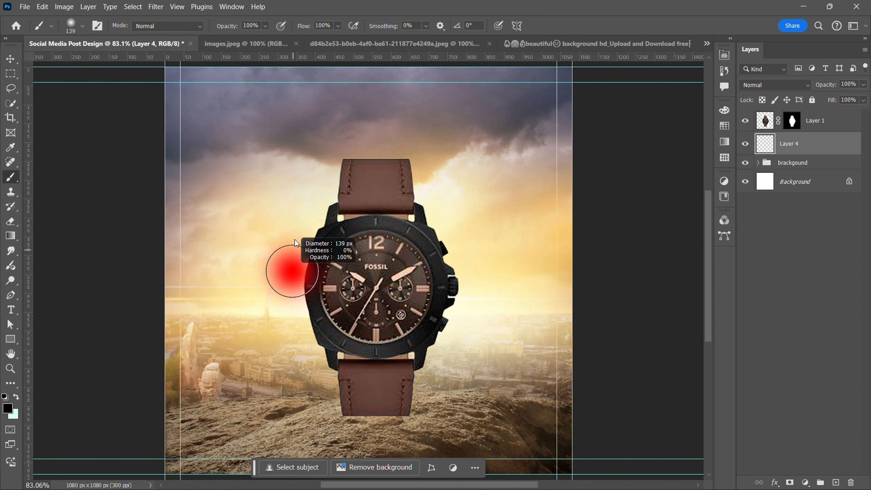
right_click(281, 286)
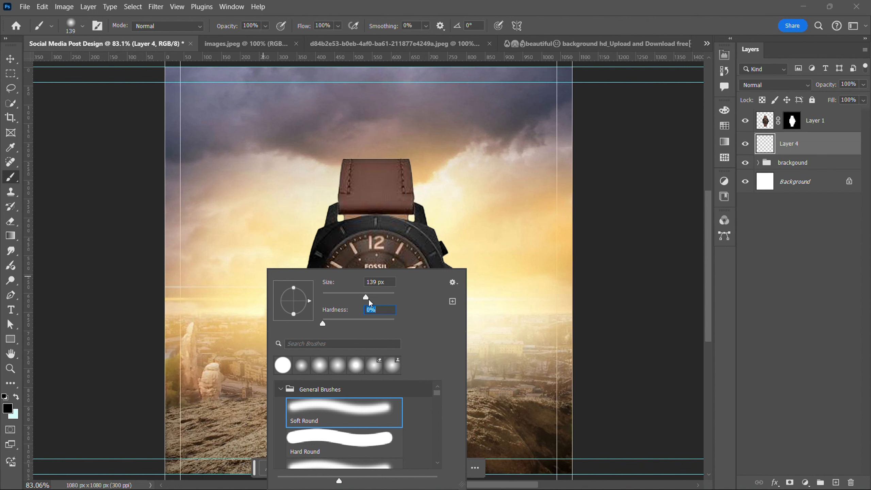
left_click_drag(369, 295, 370, 296)
left_click(490, 304)
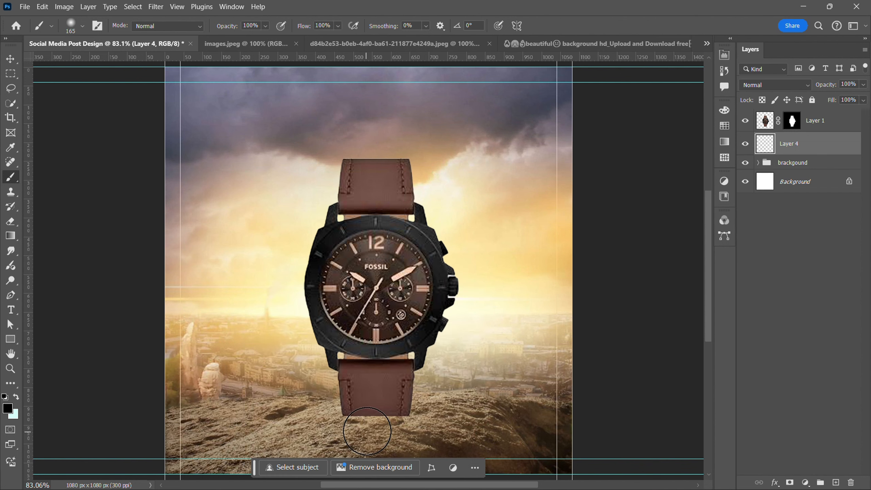
Step: Paint one soft black dab on the rock, flatten it to about 13% height and place it under the watch's lower strap
left_click(319, 412)
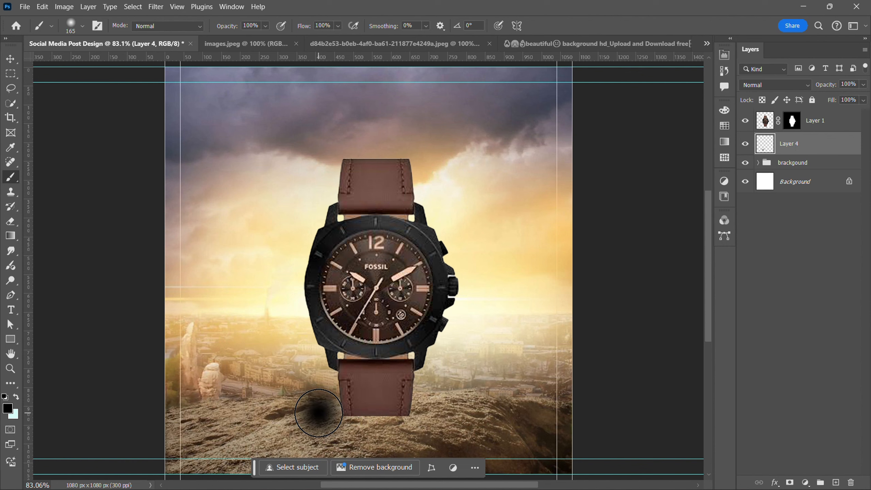
left_click(11, 58)
mouse_move(324, 415)
left_mouse_down()
mouse_move(288, 410)
mouse_move(285, 419)
left_mouse_up()
key("ctrl+t")
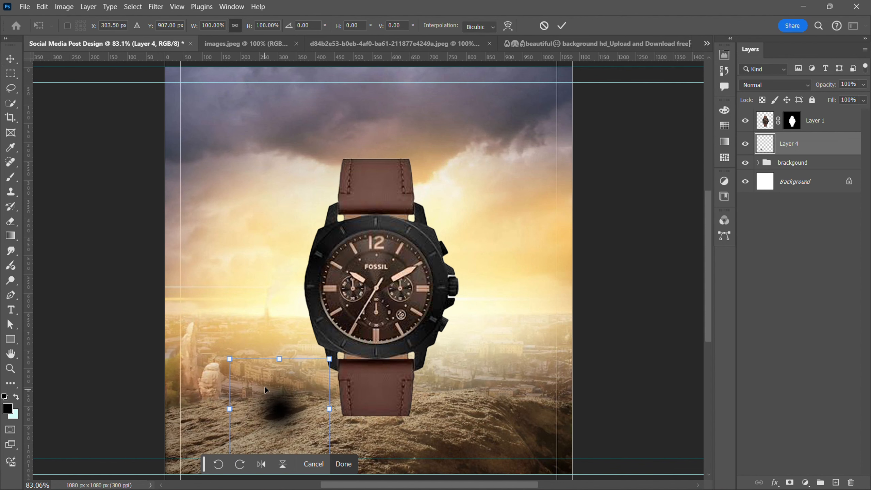
scroll(280, 360, "down", 2)
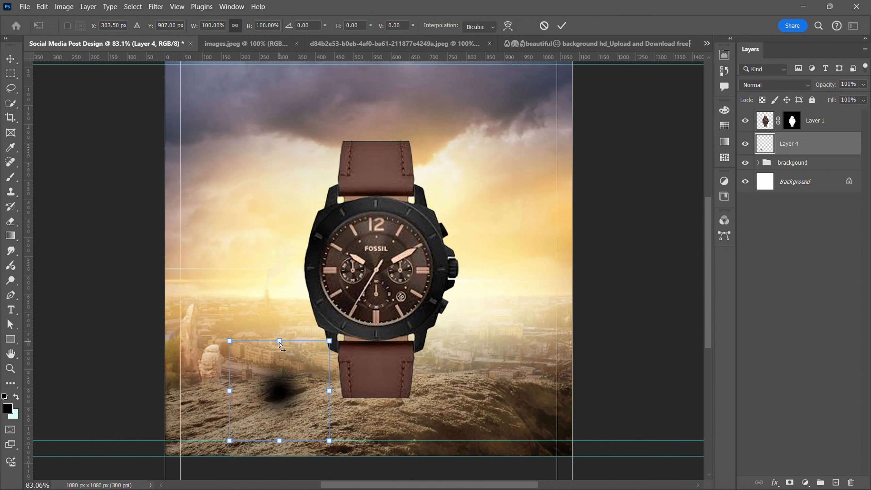
left_click_drag(280, 342, 391, 407)
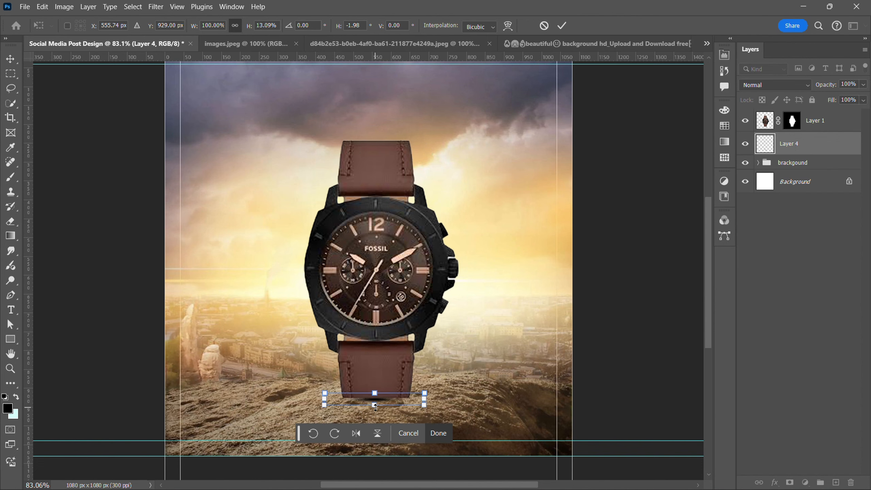
Step: Widen the flattened shadow on both sides, align it with the lower edge of the strap and apply the transform
scroll(376, 405, "up", 5)
left_click_drag(473, 391, 570, 405)
left_click_drag(381, 387, 381, 387)
left_click_drag(186, 393, 134, 365)
left_click_drag(414, 414, 430, 409)
left_click_drag(586, 393, 575, 394)
key("Return")
key("ctrl+0")
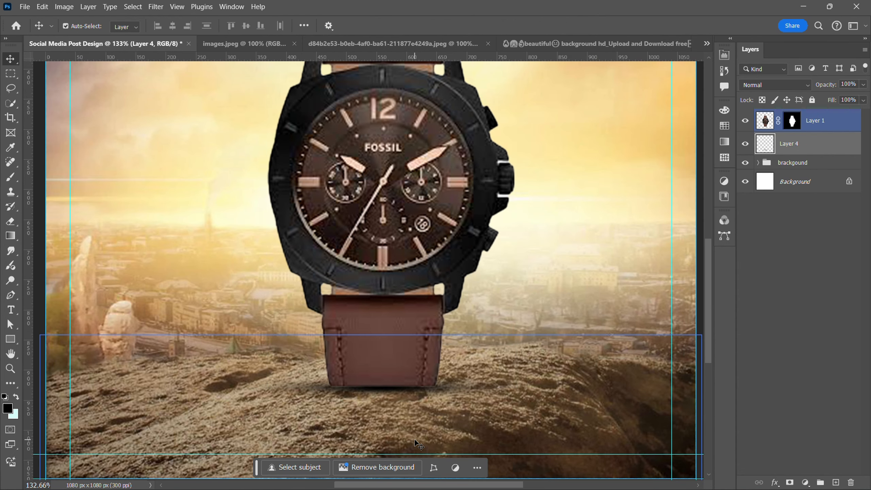
scroll(407, 418, "up", 3)
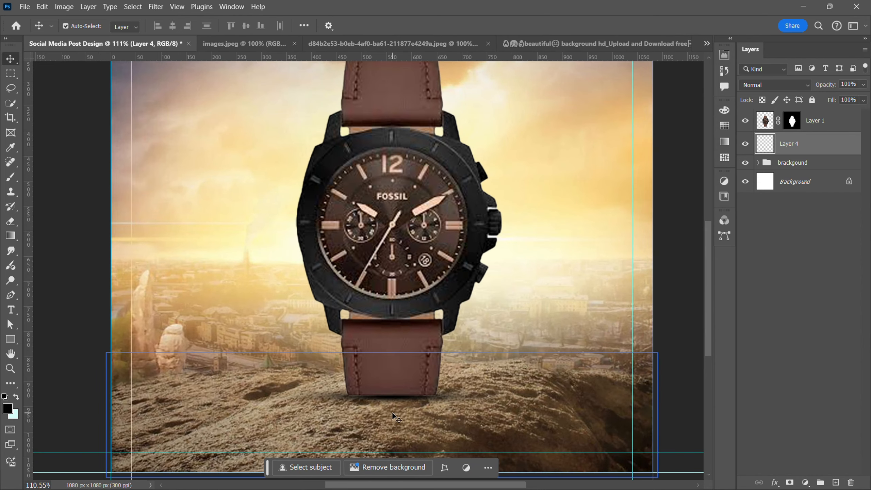
scroll(402, 406, "up", 2)
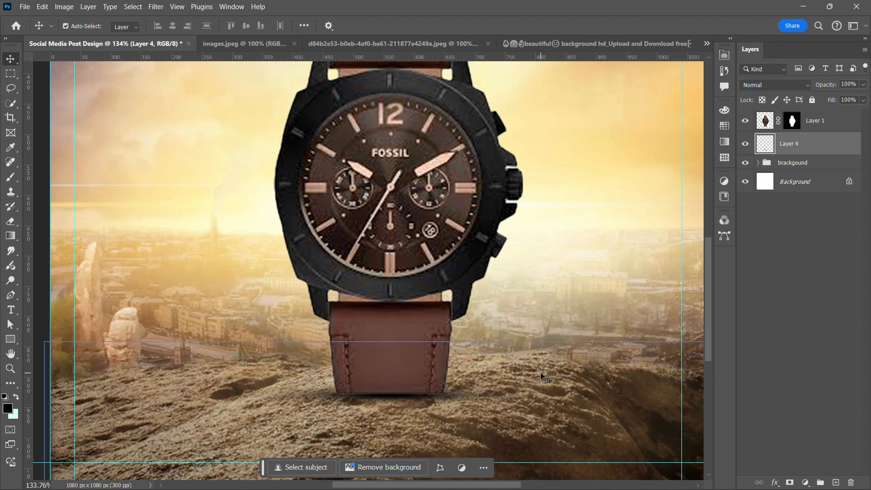
Step: Add a new layer above the watch on Layer 1 and clip it to the watch layer
left_click(832, 120)
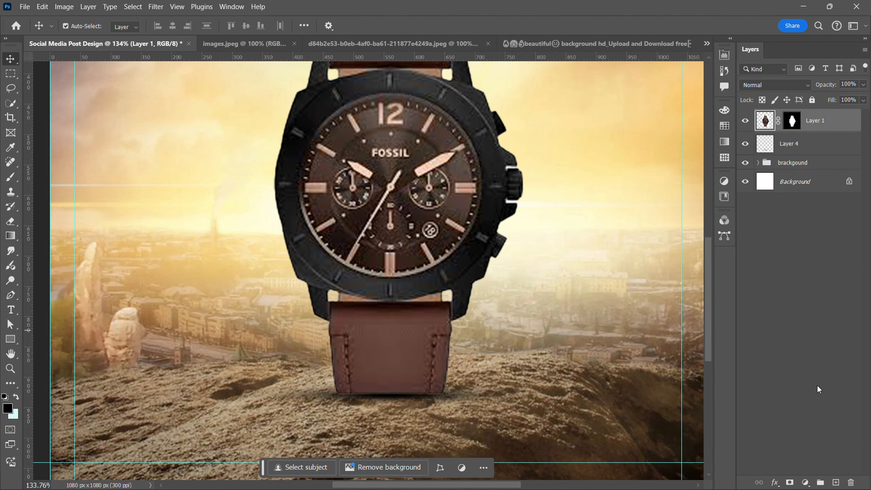
left_click(837, 483)
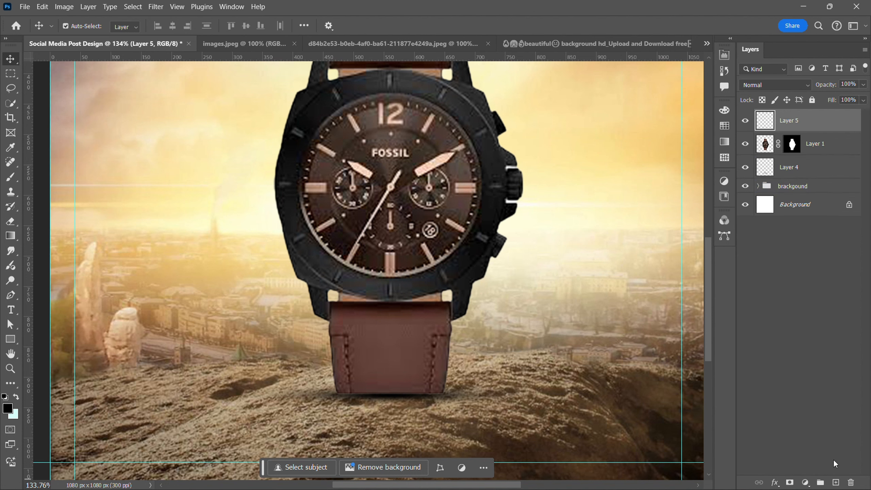
right_click(824, 119)
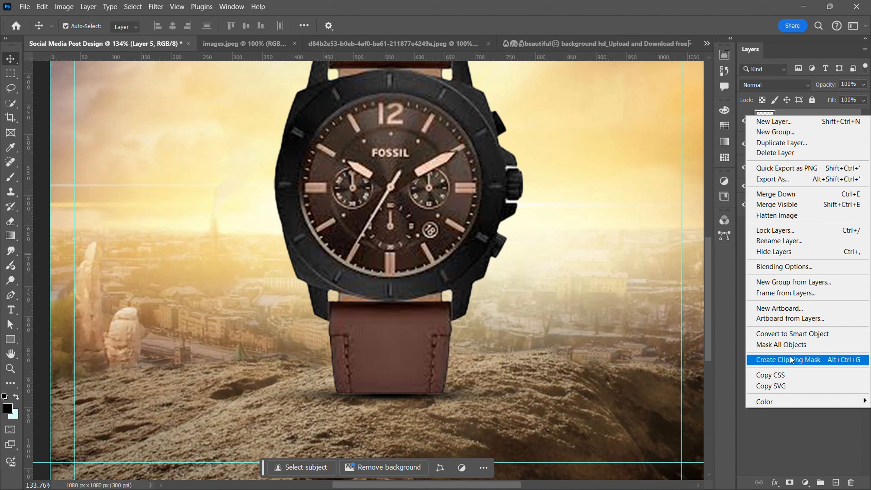
left_click(820, 360)
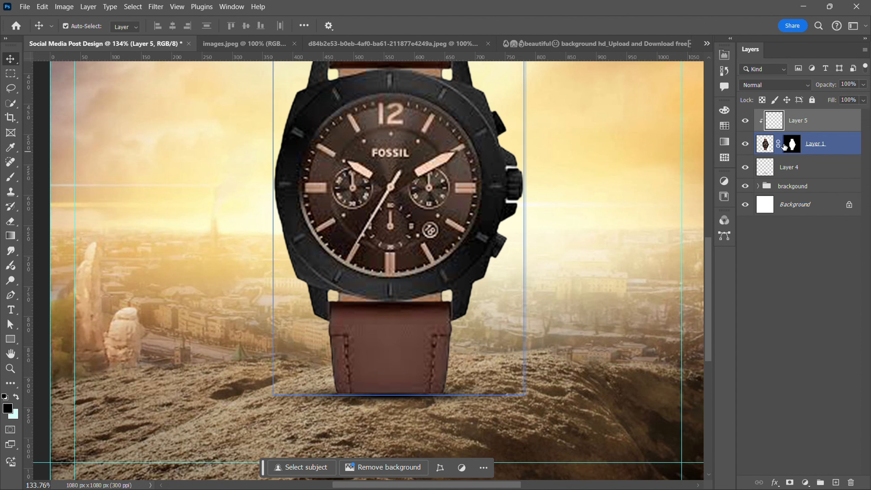
left_click(765, 148)
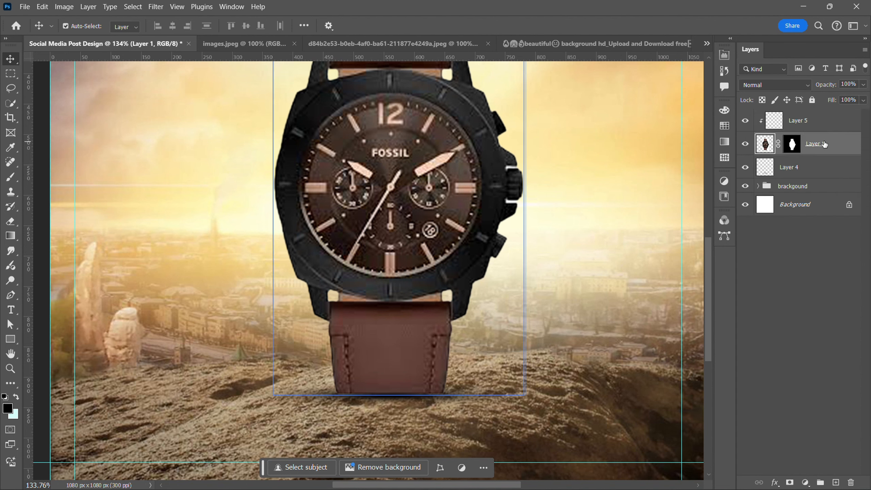
left_click(804, 125)
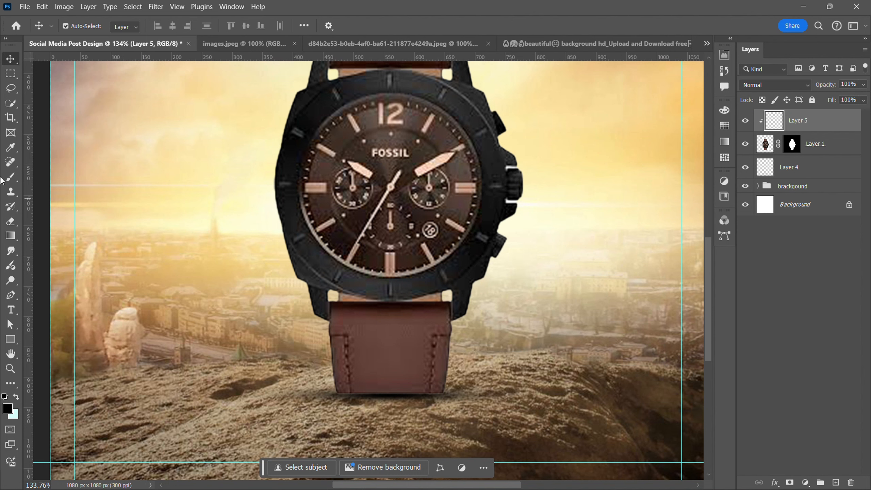
Step: Paint soft black shading along the bottom edge of the watch's lower strap on the clipped Layer 5
left_click(14, 177)
scroll(237, 199, "down", 5)
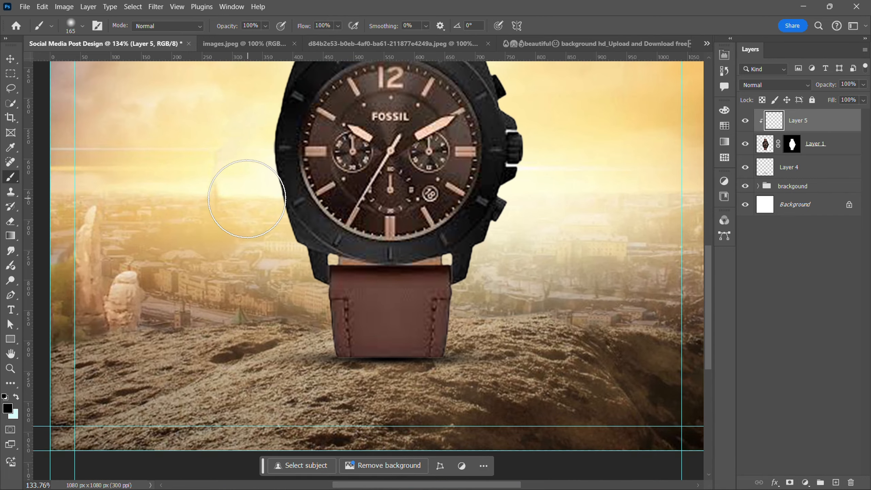
scroll(285, 257, "down", 2)
scroll(295, 330, "up", 3)
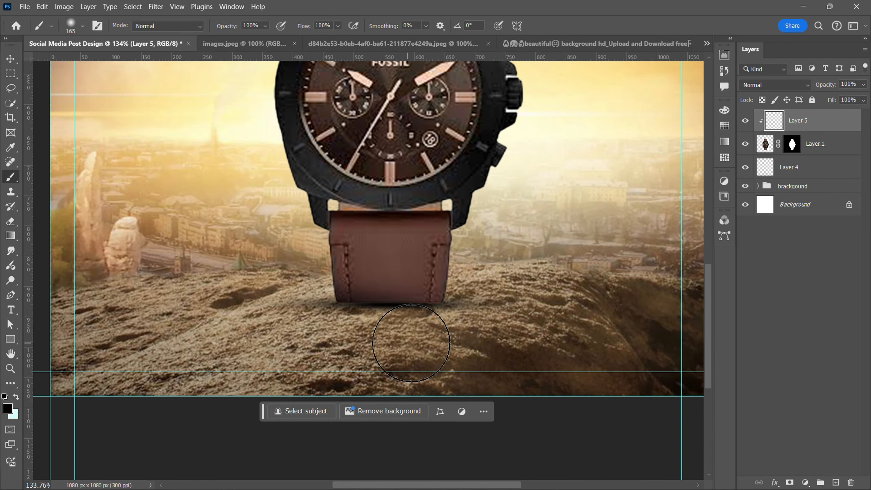
left_click_drag(478, 339, 334, 346)
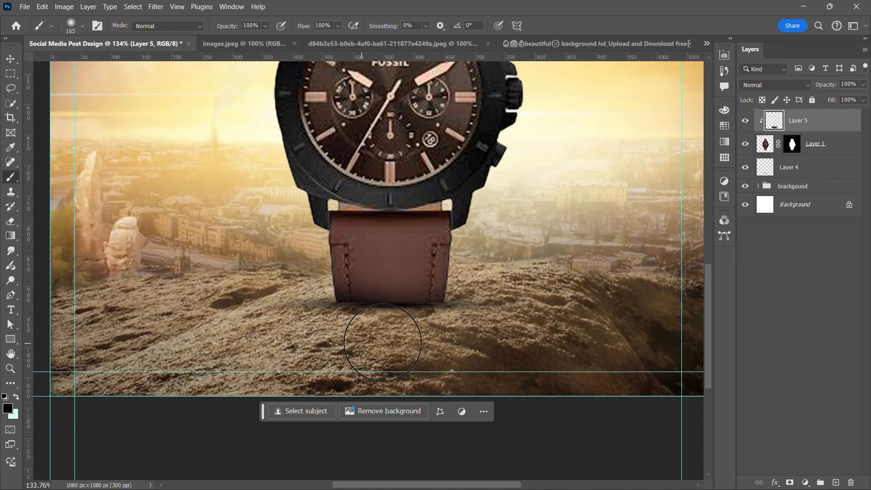
scroll(461, 304, "down", 5)
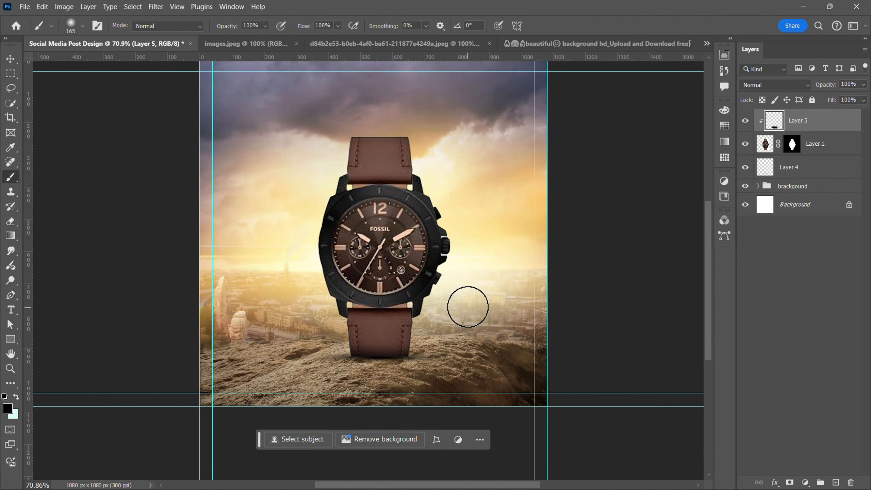
scroll(461, 304, "up", 2)
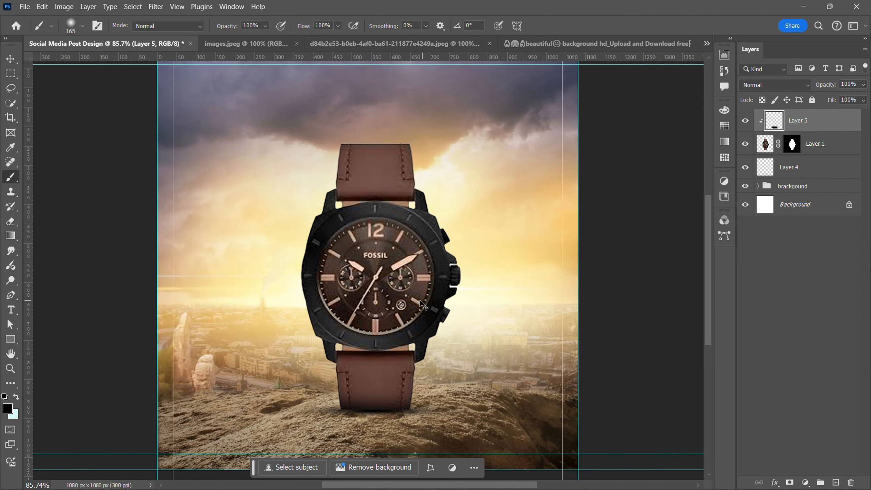
Step: Group Layer 5, Layer 1 and Layer 4, and name the group "Object"
left_click(11, 59)
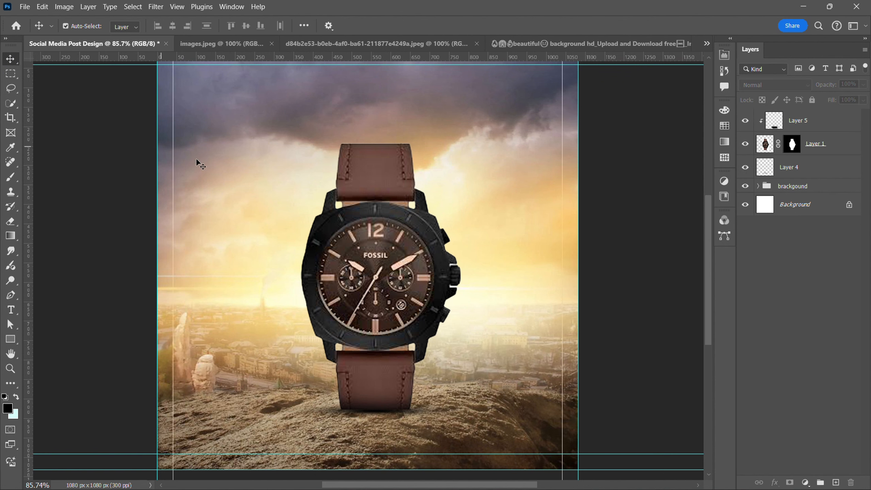
left_click(381, 325)
scroll(469, 469, "down", 1)
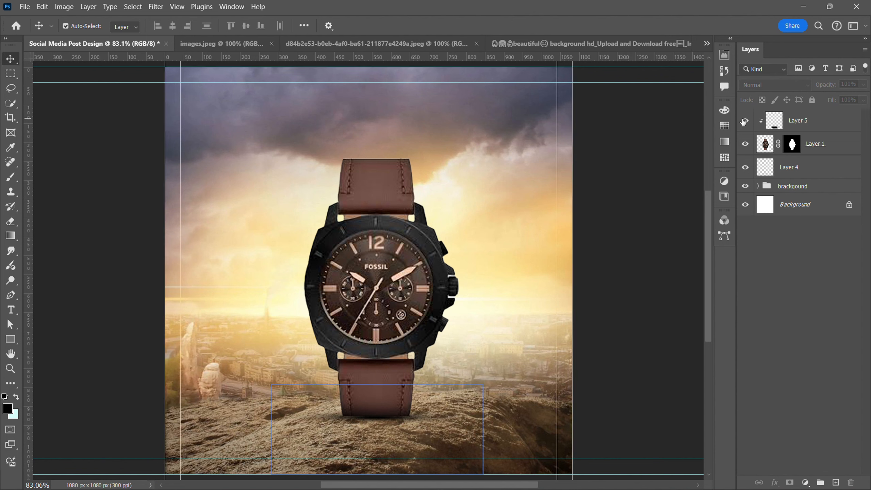
left_click(817, 121)
left_click(816, 145)
left_click(811, 170, "shift")
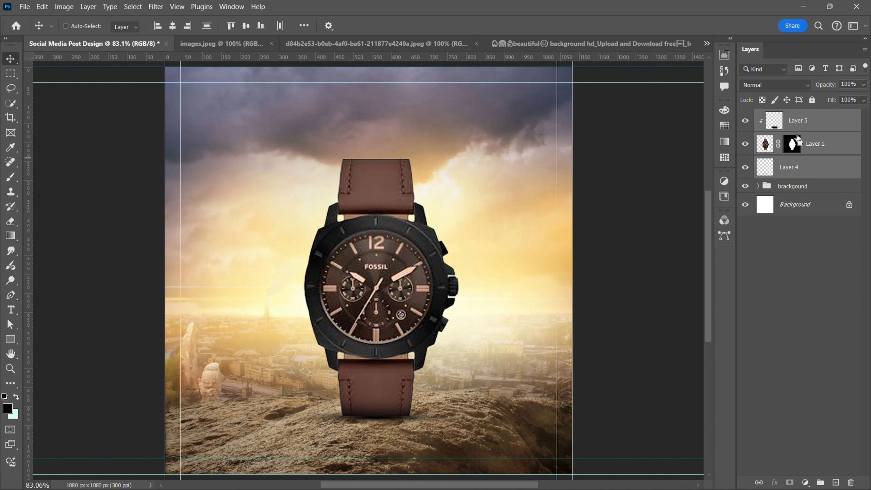
key("ctrl+g")
double_click(789, 116)
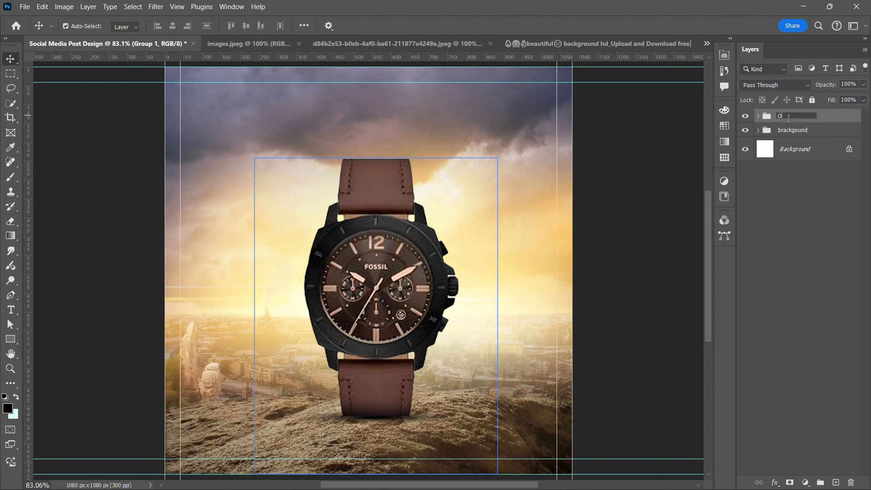
type("Object")
key("Return")
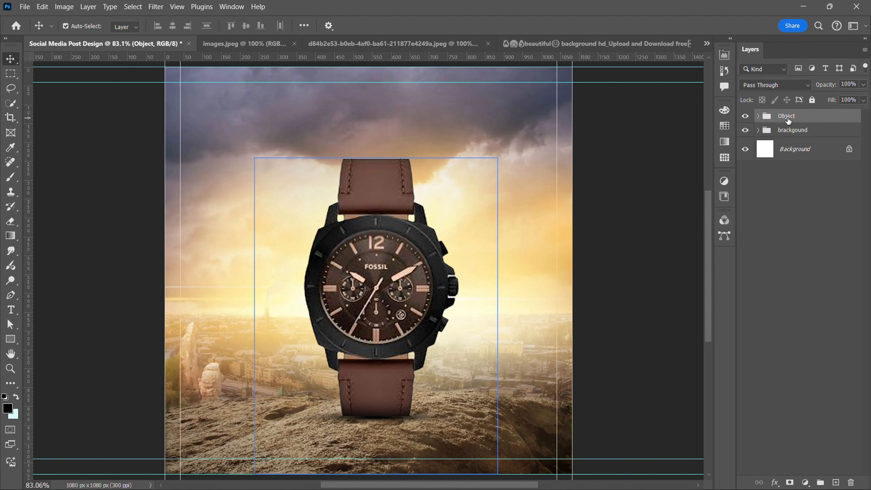
left_click(654, 169)
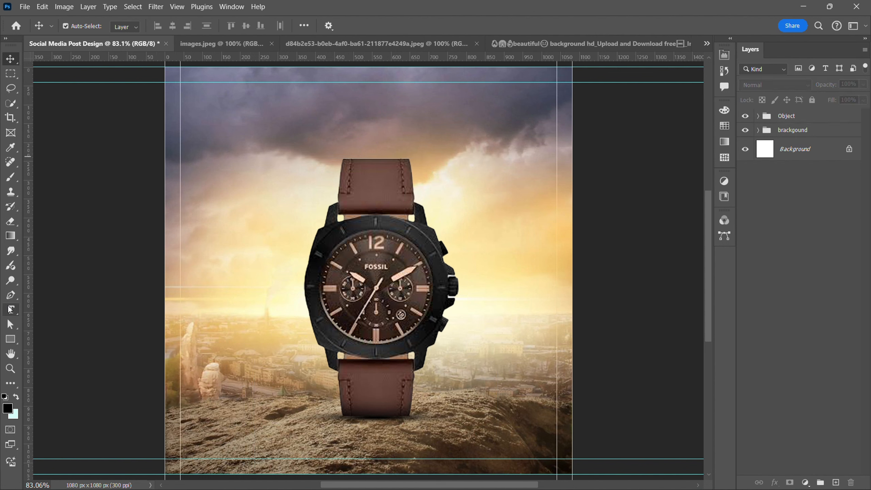
Step: Add the text "LOGO" in black Poppins Regular at the poster's top-left corner
left_click(10, 309)
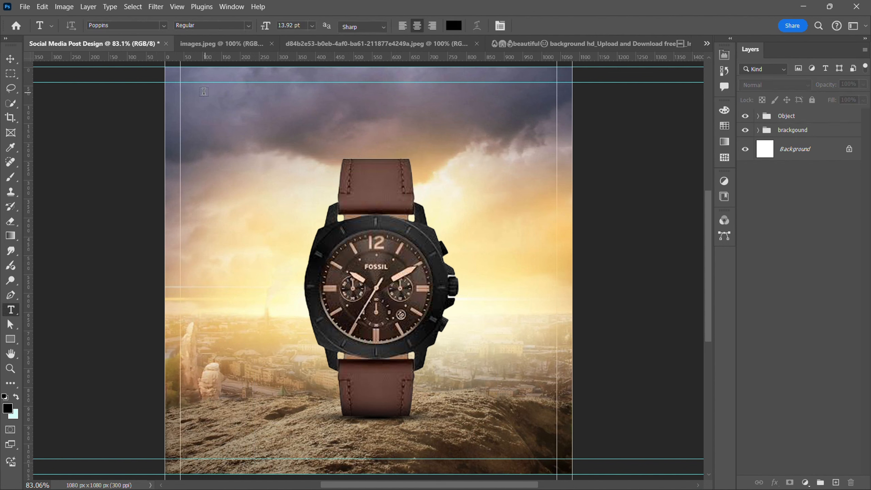
left_click(224, 98)
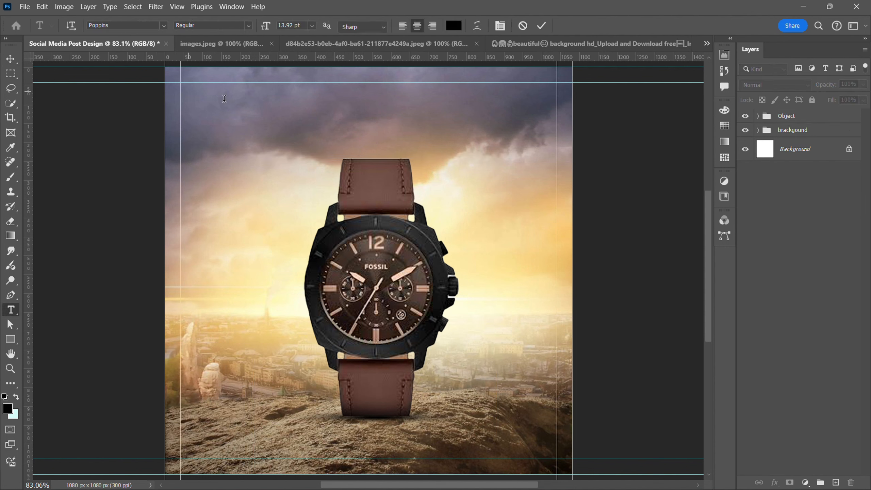
left_click(189, 92)
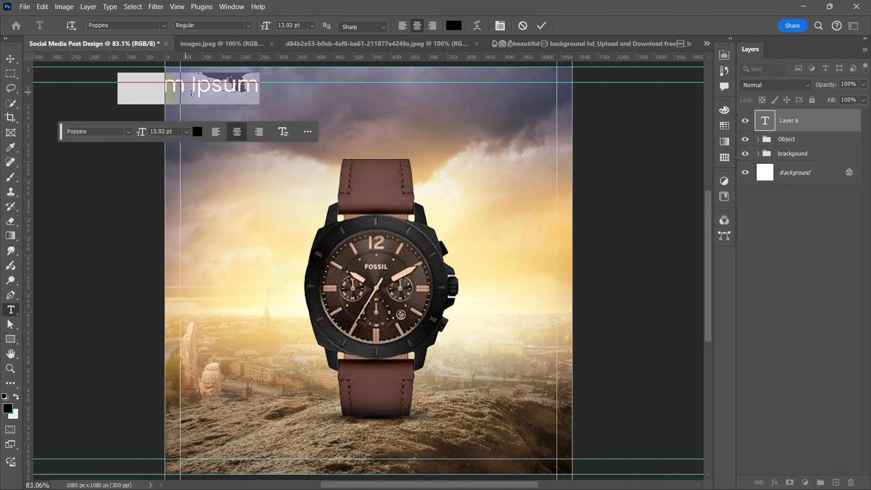
type("LOGO")
left_click(132, 82)
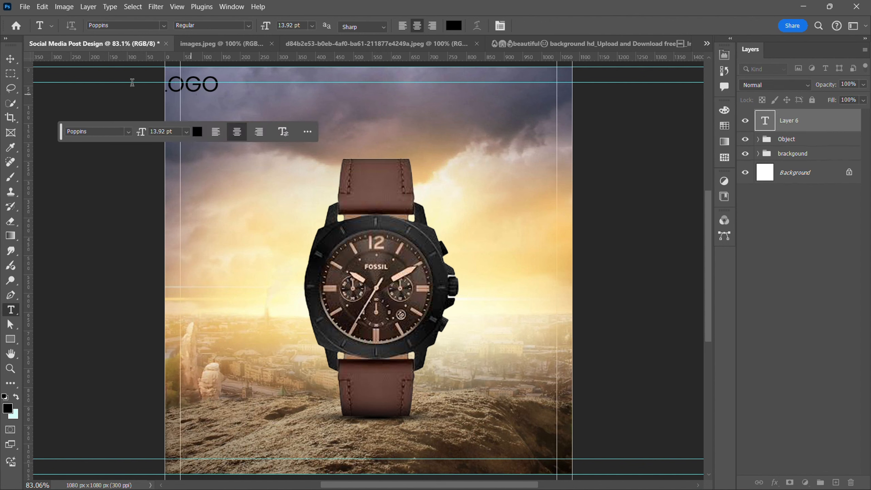
Step: Scale the LOGO text to about 77% and fit it inside the poster's top-left margin guides
key("v")
left_click_drag(211, 88, 229, 96)
key("ctrl+t")
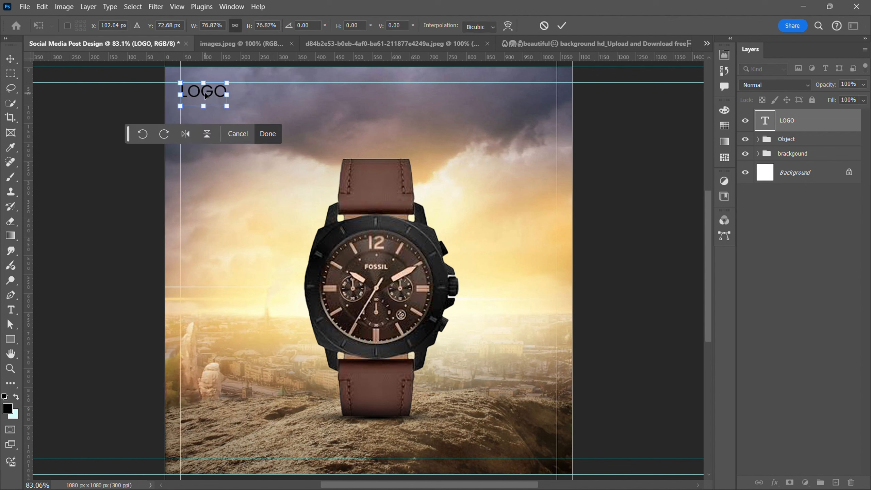
key("Return")
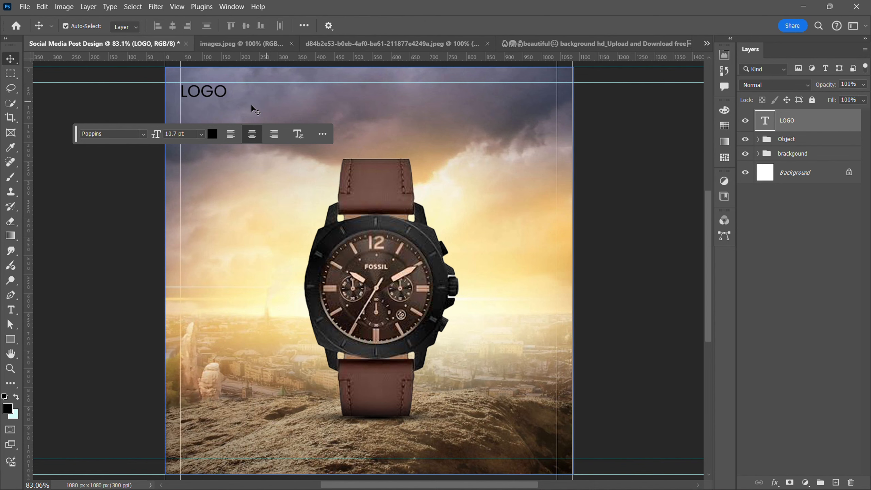
left_click(103, 213)
Step: Place the call, Facebook, Instagram, LinkedIn, site and Twitter SVG icons from the Youtube Tutorial_Watch Poster folder into the poster document
scroll(235, 289, "down", 1)
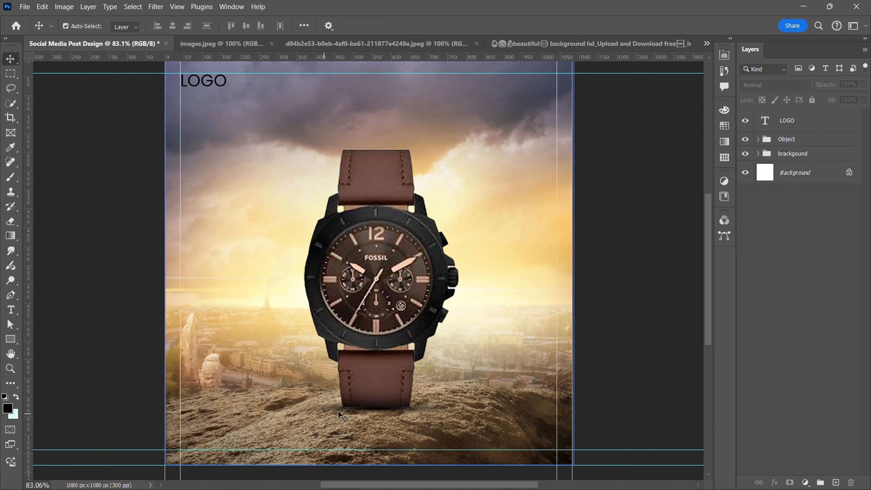
scroll(340, 415, "up", 1)
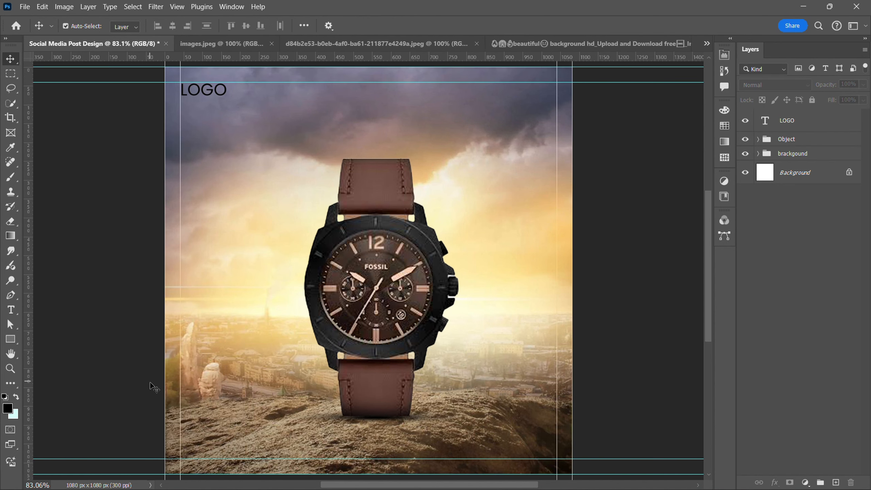
key("super")
mouse_move(273, 478)
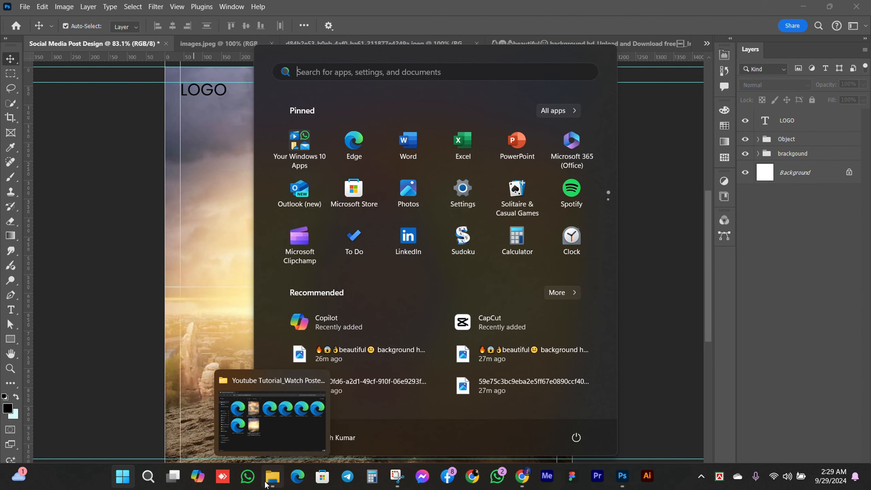
left_click(264, 443)
left_click(145, 180)
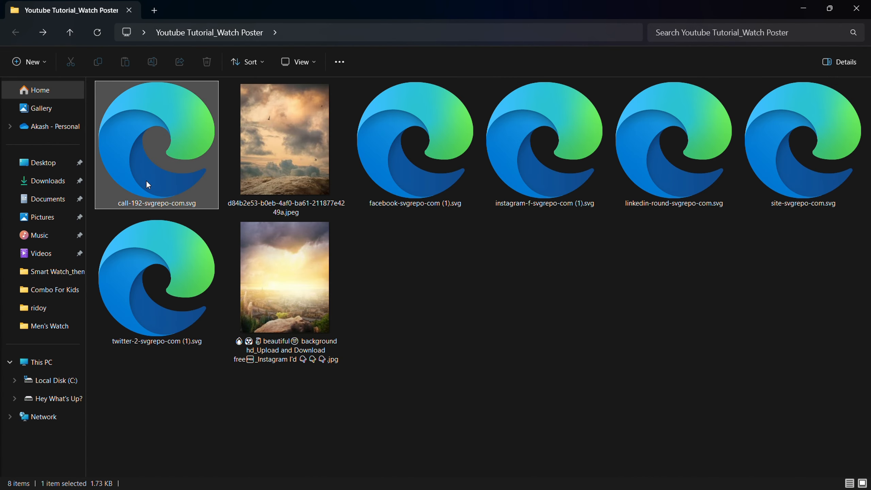
left_click(419, 179, "ctrl")
left_click(558, 188, "ctrl")
left_click(664, 170, "ctrl")
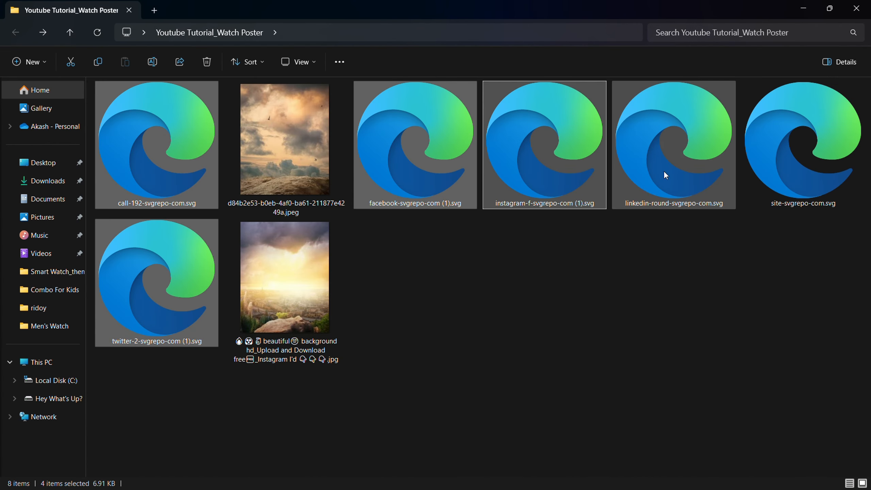
left_click(778, 166, "ctrl")
left_click_drag(830, 173, 604, 314)
key("super")
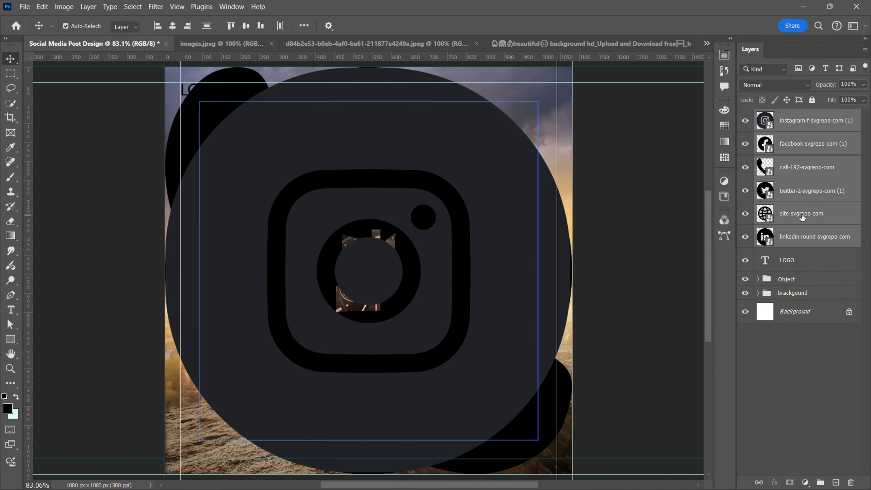
Step: Shrink the icons, lining up Facebook, Instagram, Twitter and LinkedIn at the poster's top-right margin and placing the phone and globe near its bottom corners
left_click_drag(581, 268, 401, 258)
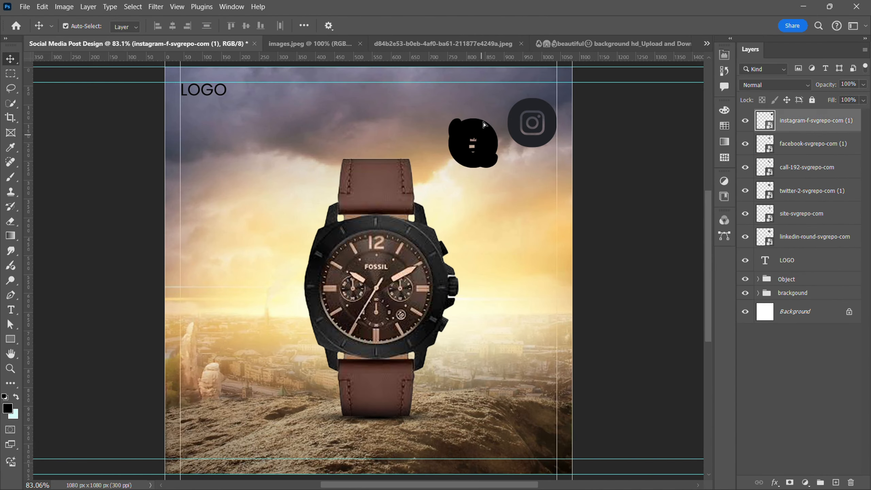
left_click_drag(477, 144, 531, 449)
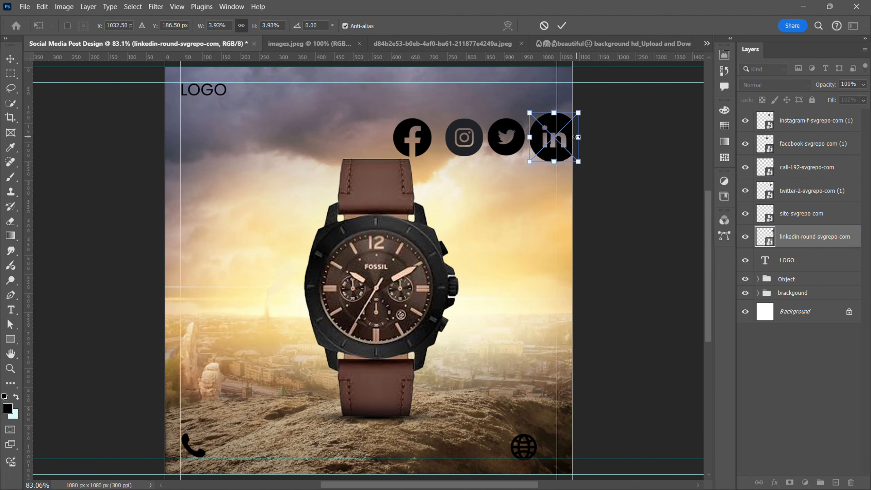
left_click_drag(579, 137, 567, 140)
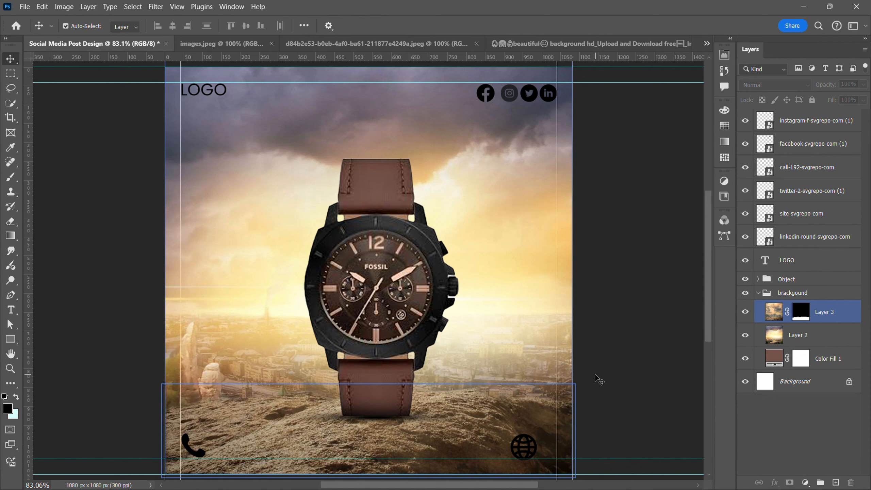
Step: Slightly shrink the phone and globe icons and move the globe inward along the poster's bottom edge
left_click_drag(524, 447, 494, 446)
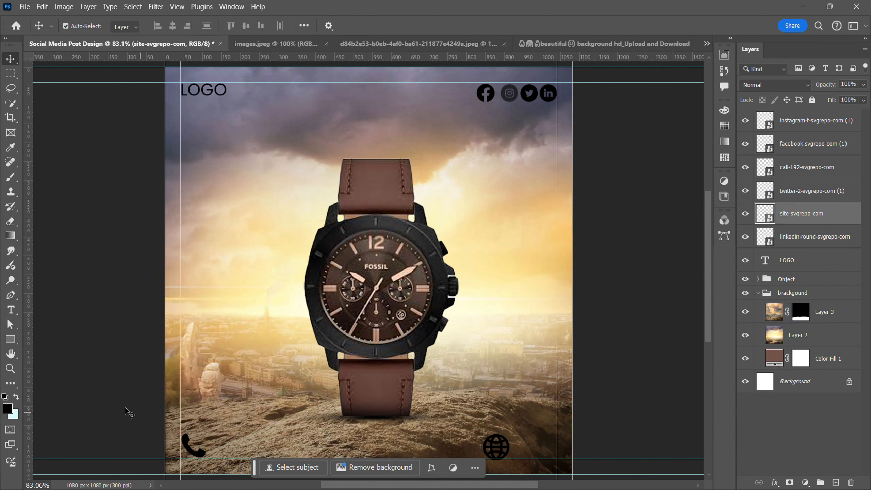
left_click(192, 448)
key("ctrl+t")
left_click_drag(206, 414, 202, 420)
left_click(494, 430)
key("ctrl+t")
left_click_drag(492, 432, 431, 432)
Step: Group the six icon layers, from the LinkedIn layer up to the Instagram layer
left_click(791, 237)
scroll(588, 354, "up", 1)
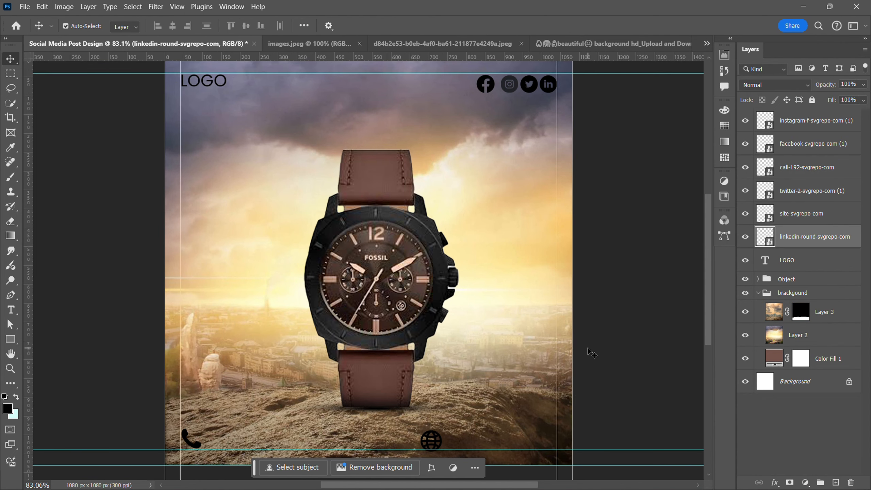
left_click(587, 356)
scroll(587, 356, "up", 1)
left_click(803, 238)
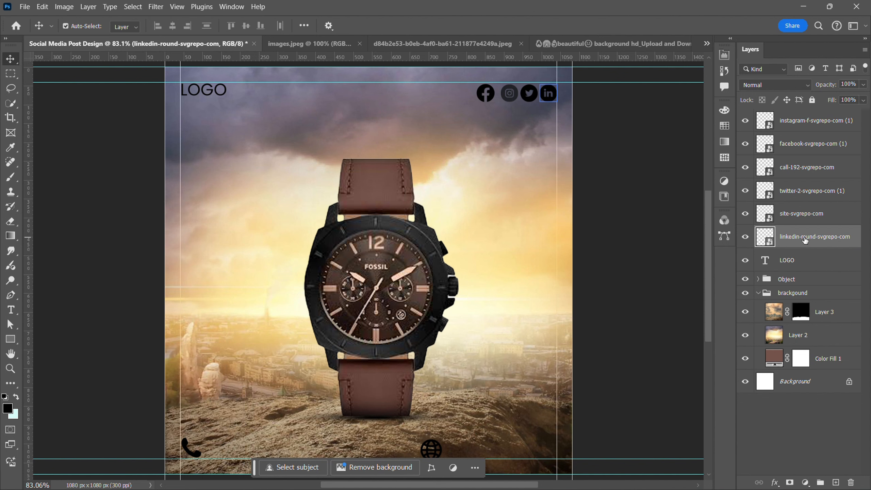
left_click(799, 213, "ctrl")
left_click(796, 193, "ctrl")
left_click(802, 170, "ctrl")
left_click(807, 151, "ctrl")
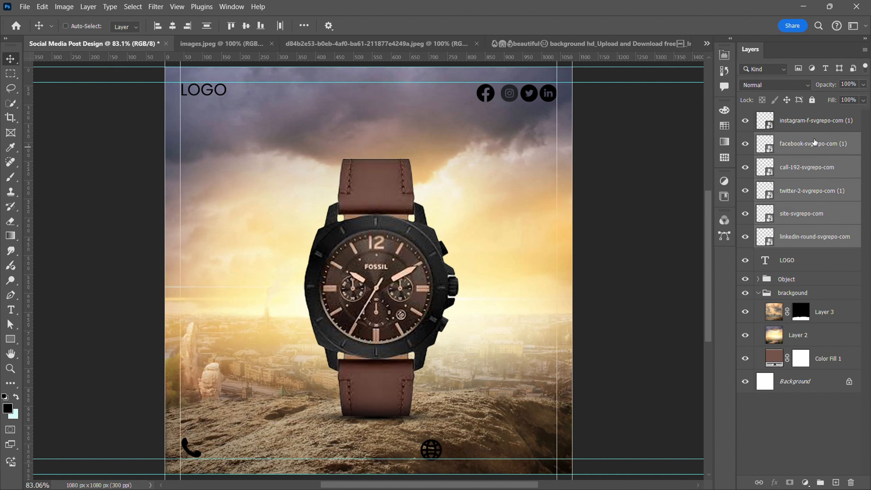
left_click(815, 142, "ctrl")
left_click(812, 128, "ctrl")
left_click(806, 144, "ctrl")
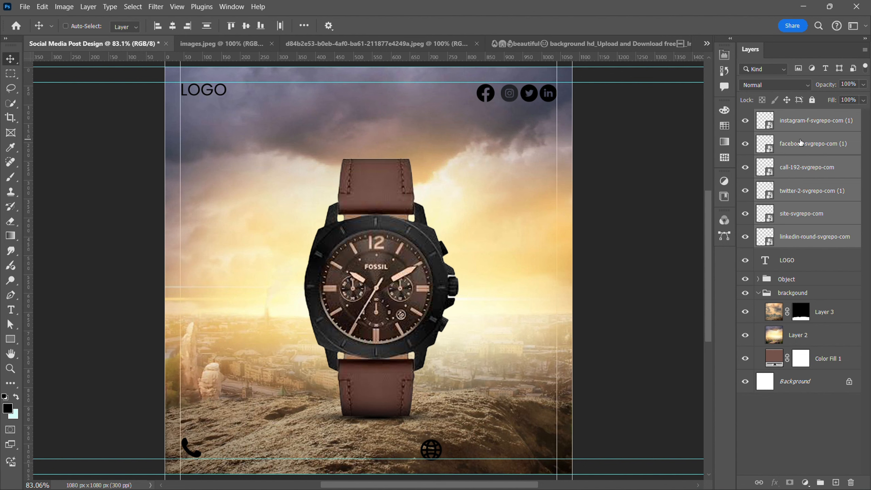
key("ctrl+g")
Step: Add a Solid Color fill layer in white (ffffff) above the icon layers in Group 1
left_click(758, 116)
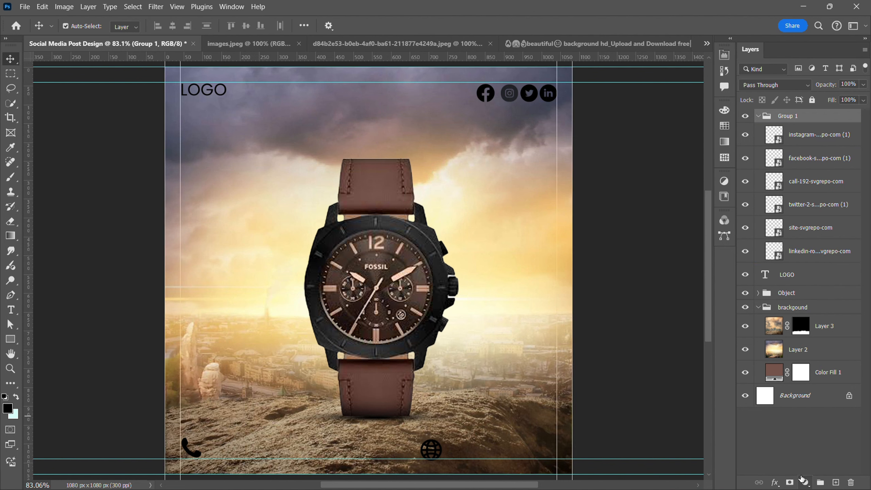
left_click(806, 483)
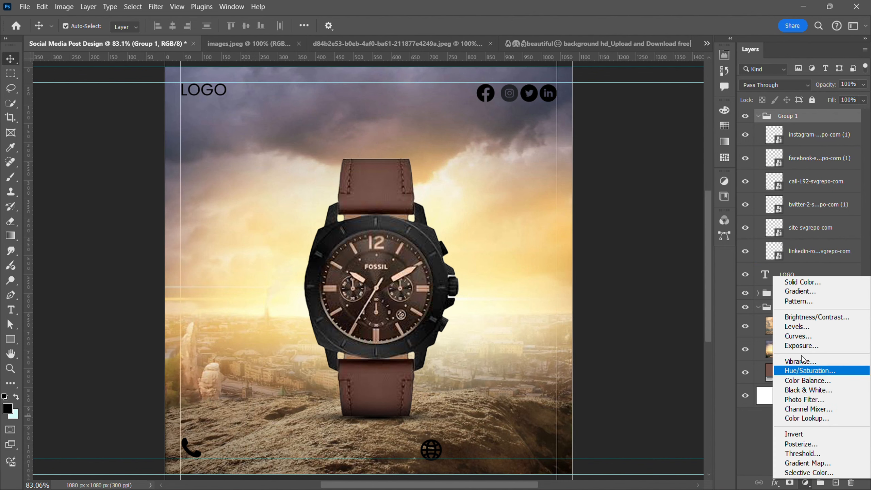
left_click(806, 284)
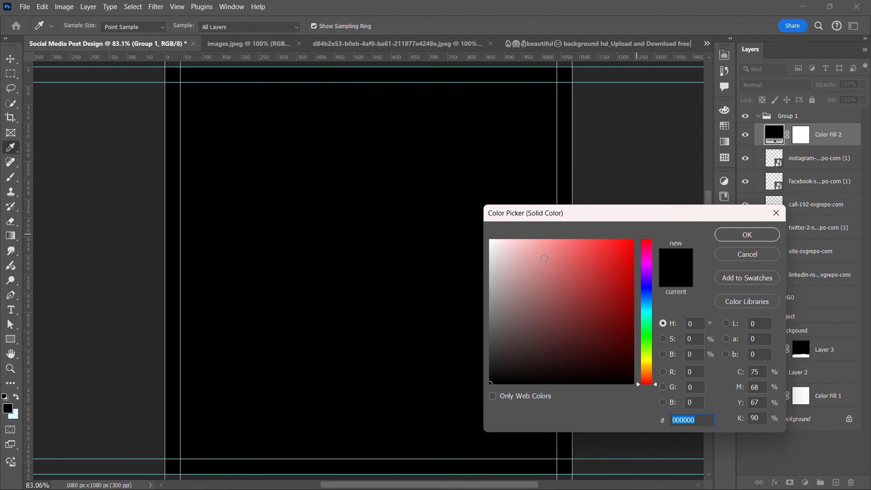
left_click_drag(544, 257, 482, 222)
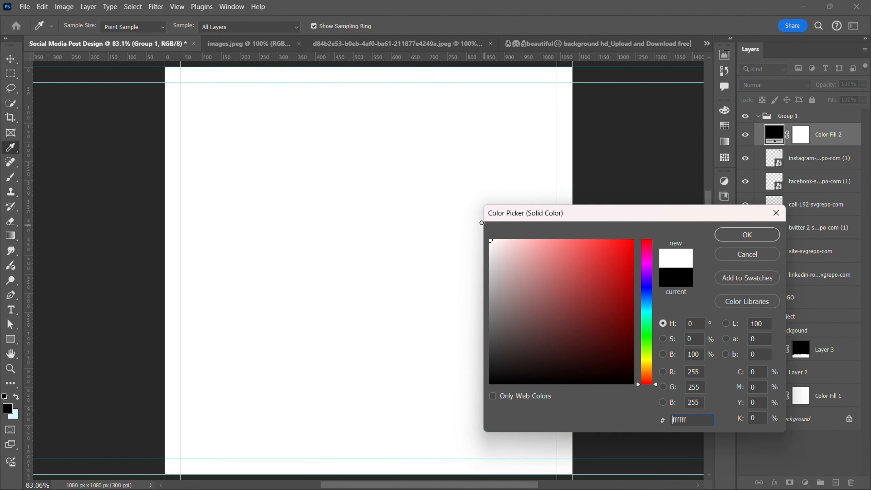
left_click(749, 235)
Step: Move Color Fill 2 out above Group 1, clip it to the group and collapse the group
left_click_drag(833, 136, 827, 120)
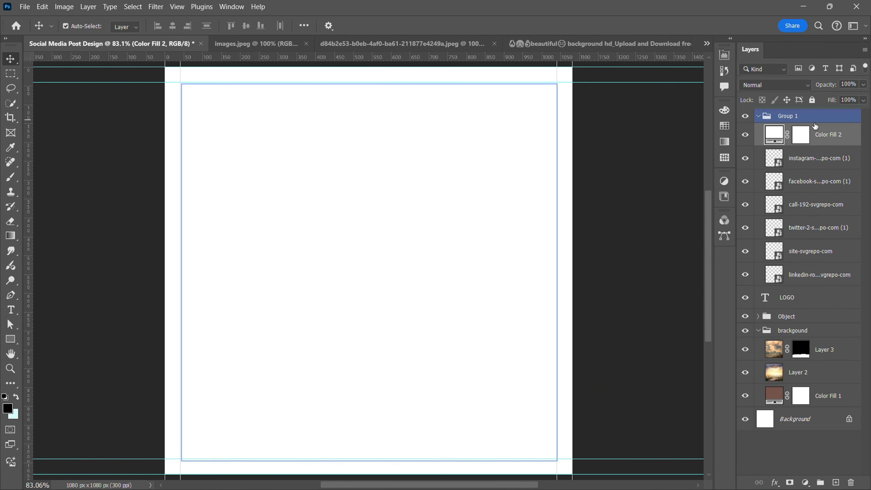
key("ctrl+]")
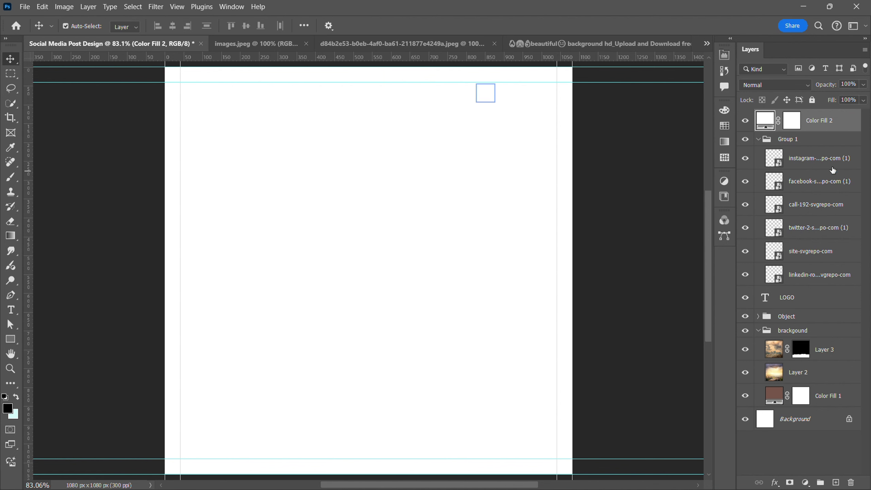
right_click(819, 121)
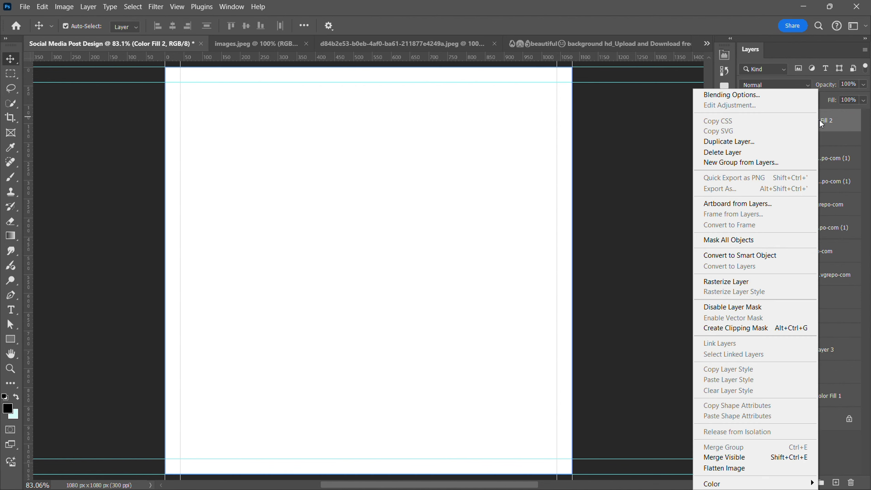
left_click(767, 328)
left_click(759, 140)
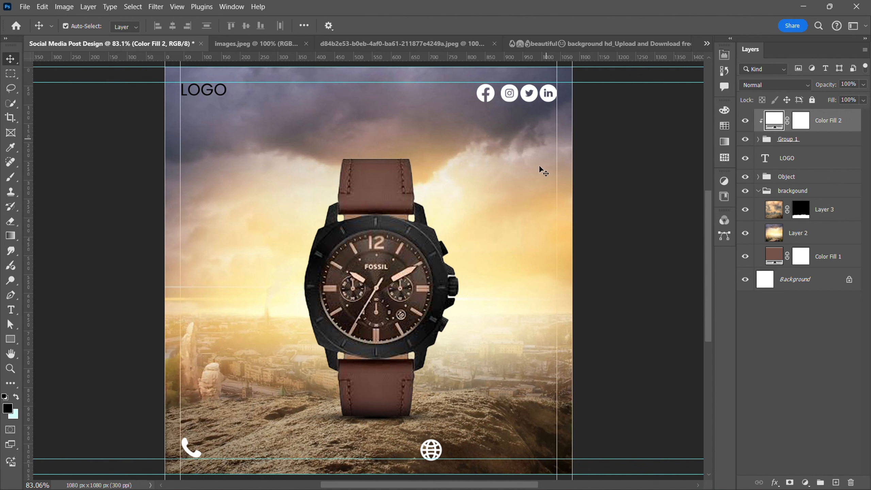
left_click(292, 450)
left_click(451, 383)
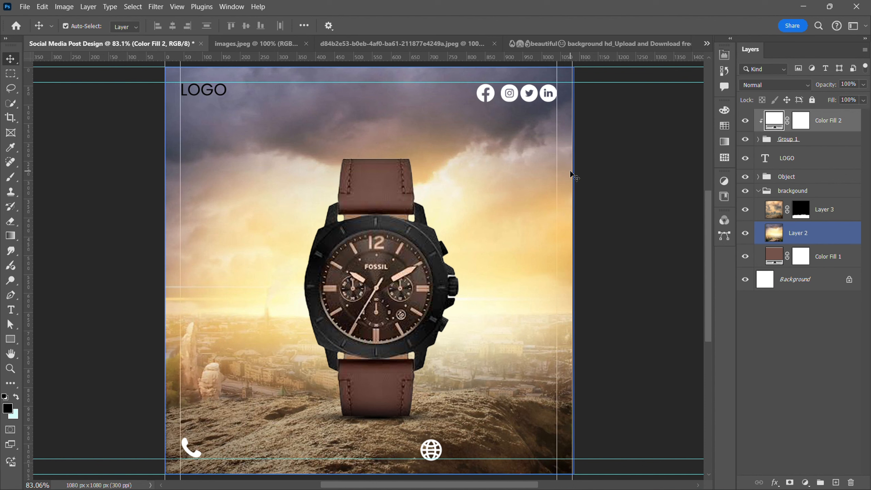
left_click(578, 184)
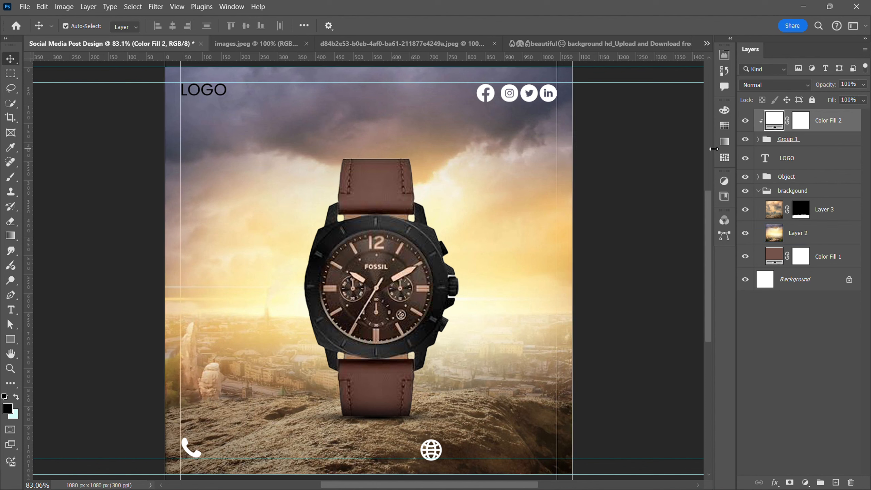
left_click(668, 161)
left_click(192, 448)
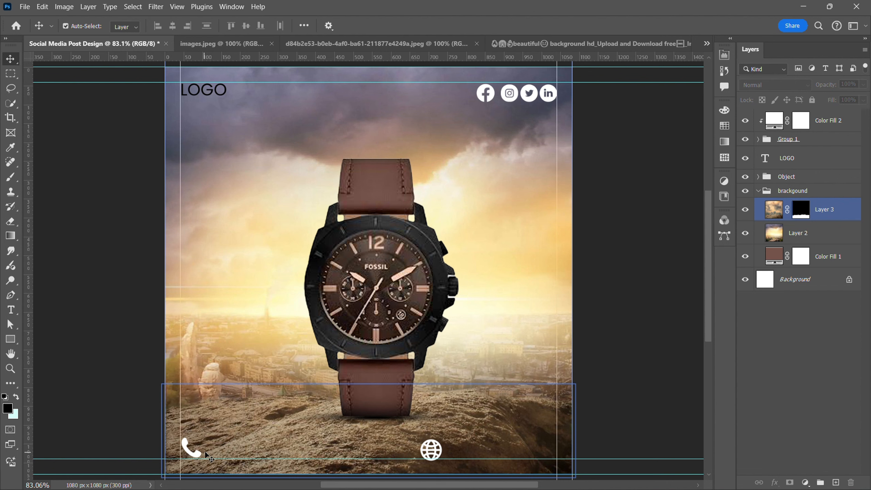
Step: Add the placeholder phone number as black 13.92 pt Poppins text and position it beside the phone icon
left_click(9, 314)
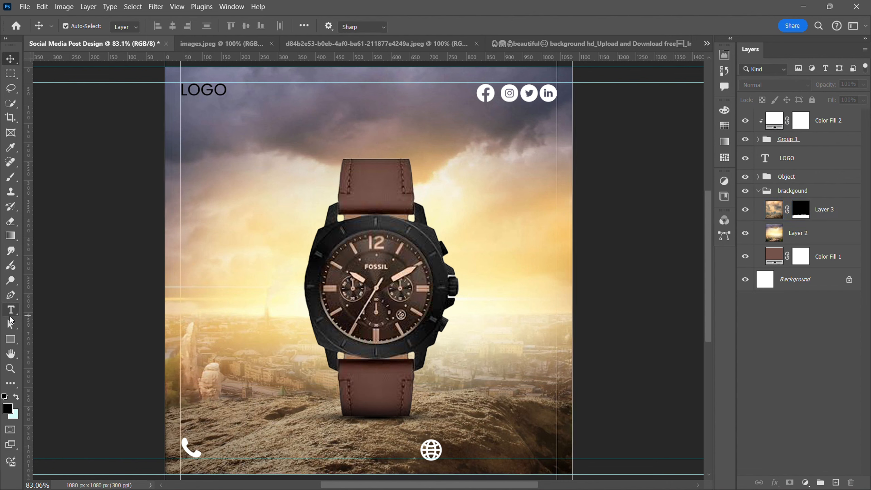
left_click(214, 449)
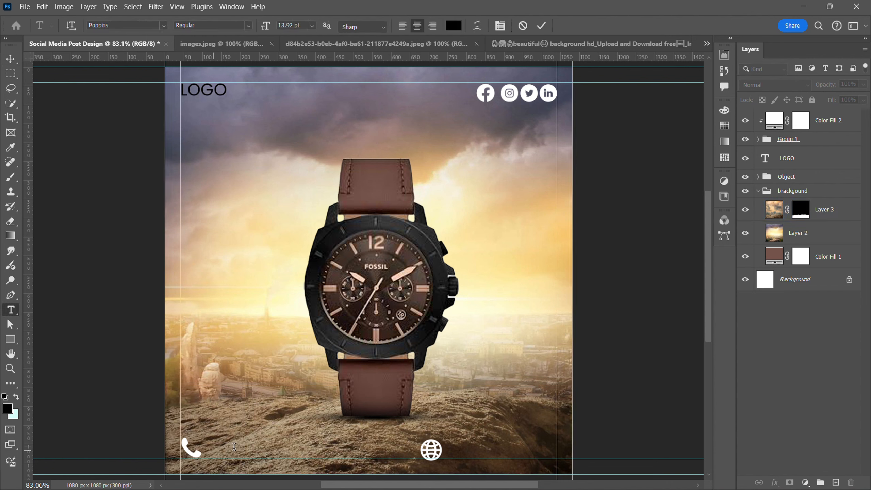
type("000 111 222 333")
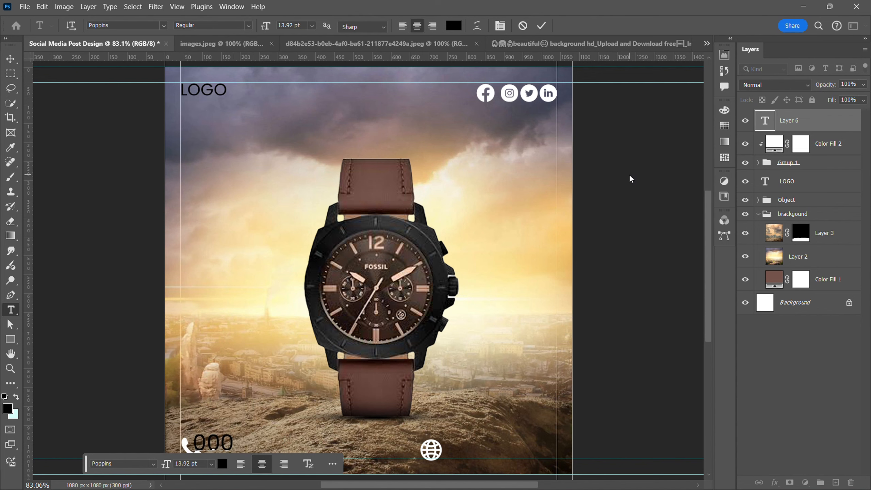
left_click(629, 174)
key("v")
left_click_drag(271, 448, 347, 451)
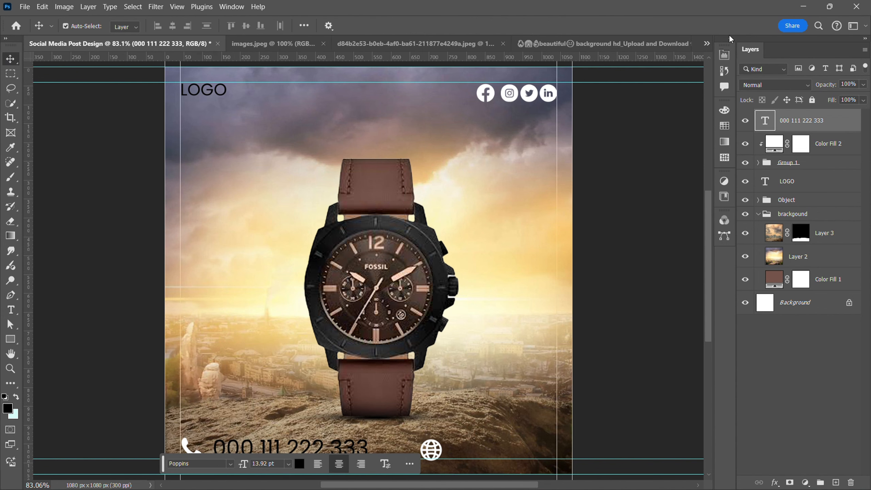
Step: Change the phone number text colour to white (ffffff) in its character settings
left_click(225, 8)
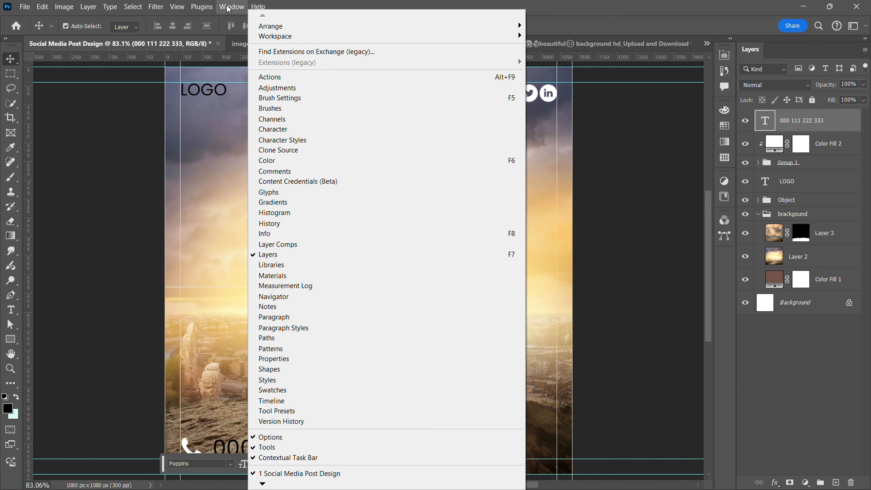
left_click(293, 130)
left_click(725, 109)
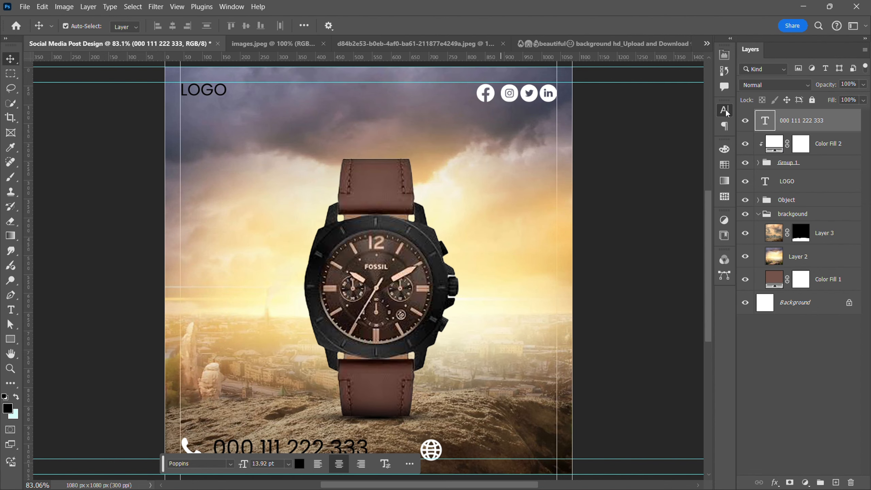
left_click(725, 109)
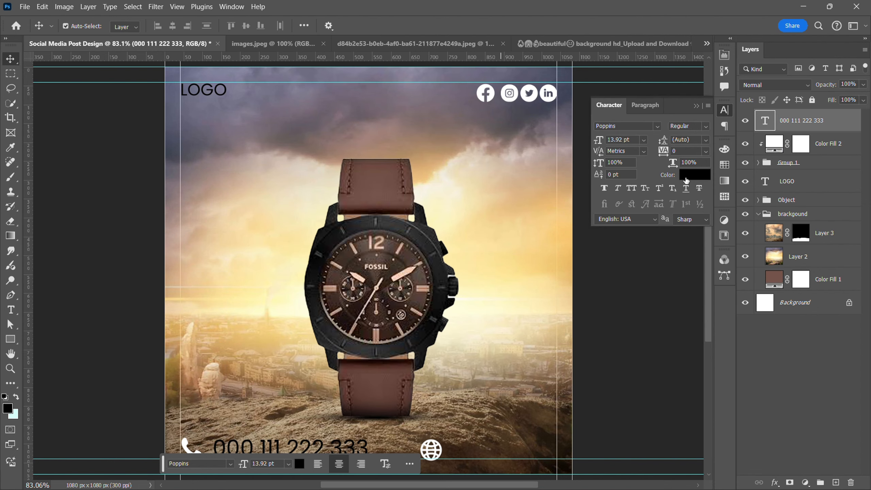
left_click(687, 175)
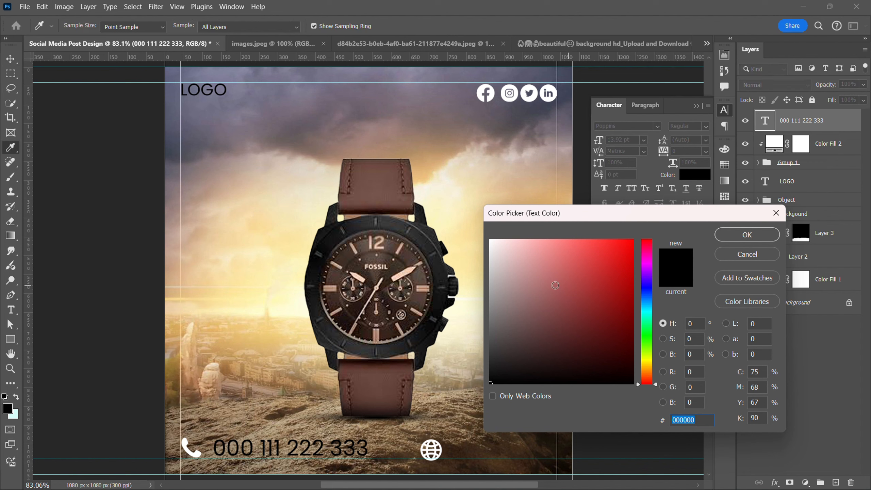
left_click_drag(556, 285, 481, 225)
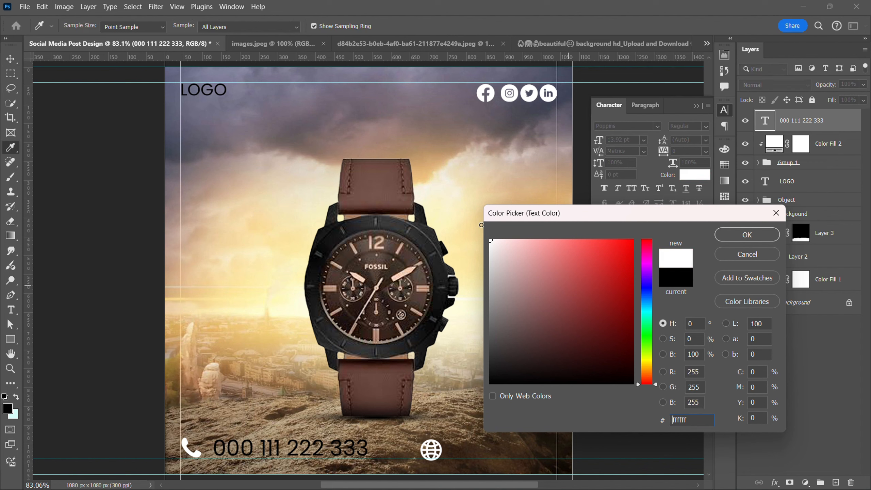
left_click(747, 235)
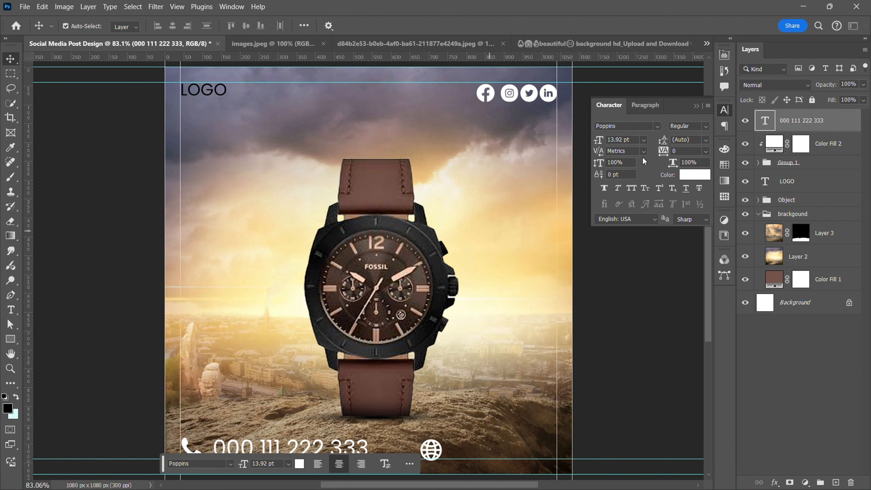
Step: Set the phone number text to Montserrat SemiBold at 9 pt
left_click(650, 126)
type("mon")
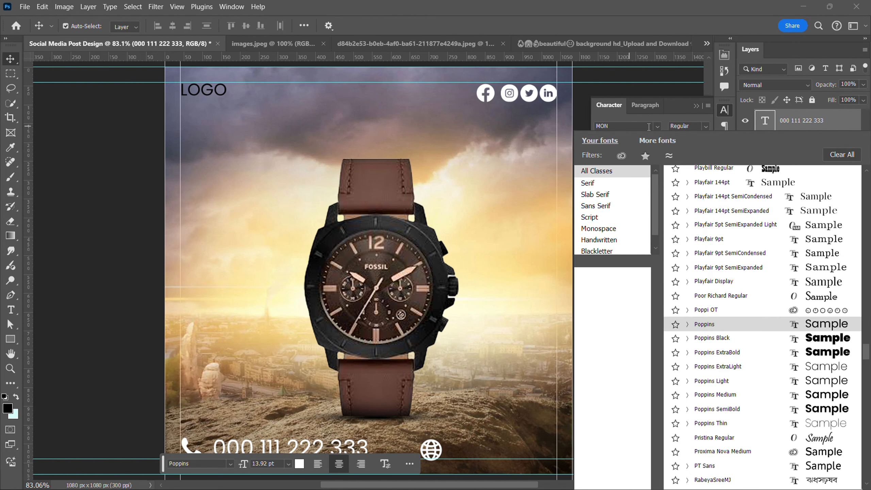
left_click(656, 129)
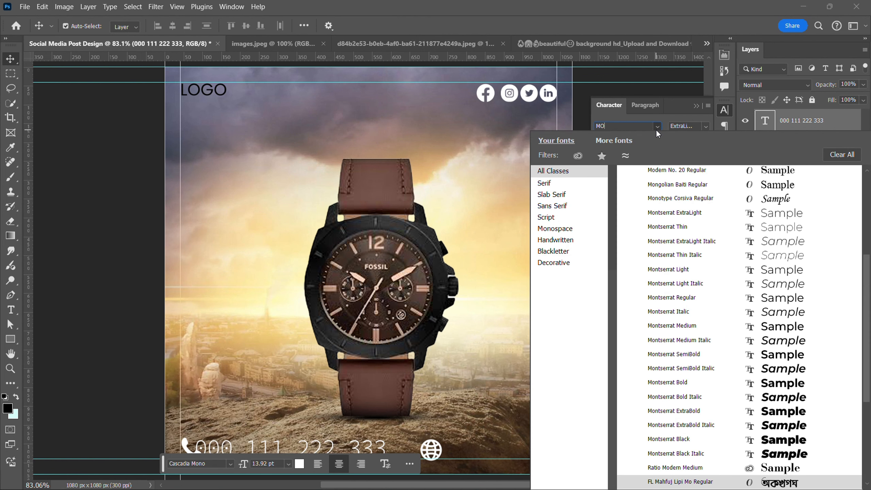
type("tserrat")
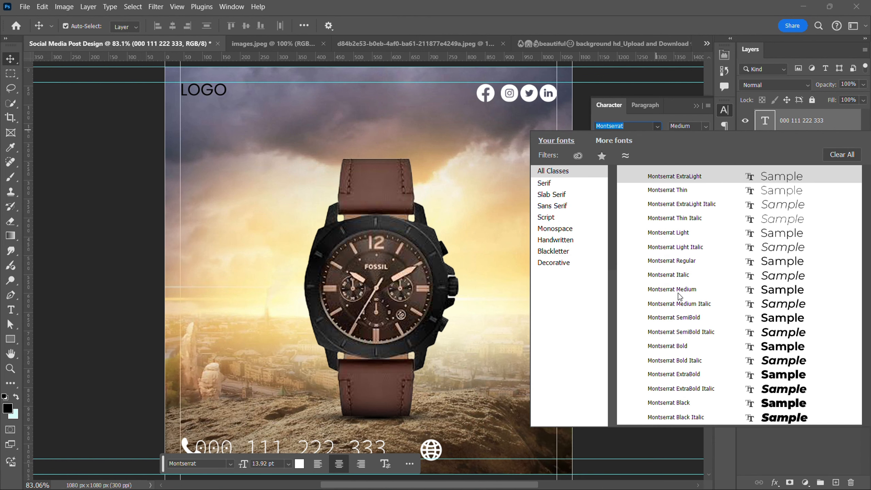
left_click(681, 318)
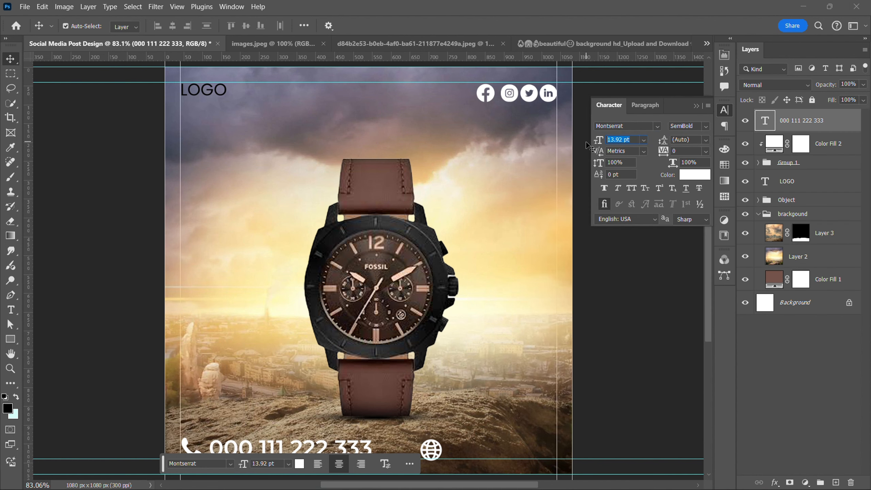
key("Return")
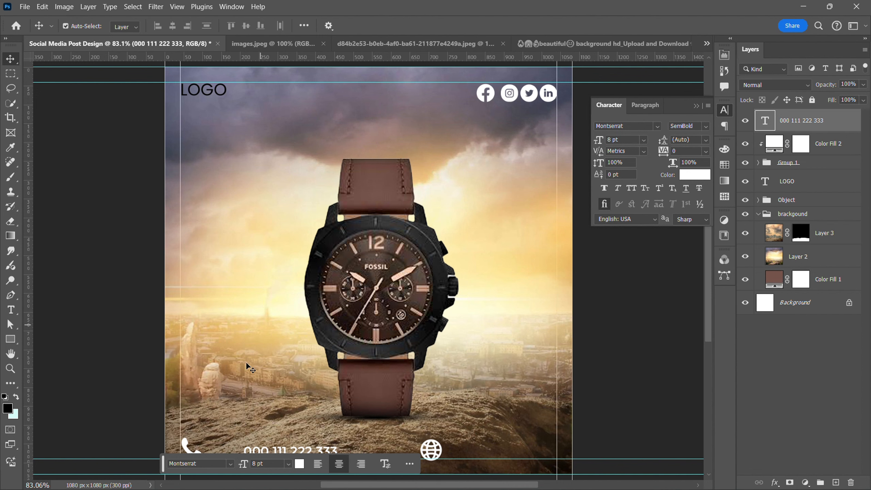
left_click(123, 356)
left_click_drag(249, 454, 485, 455)
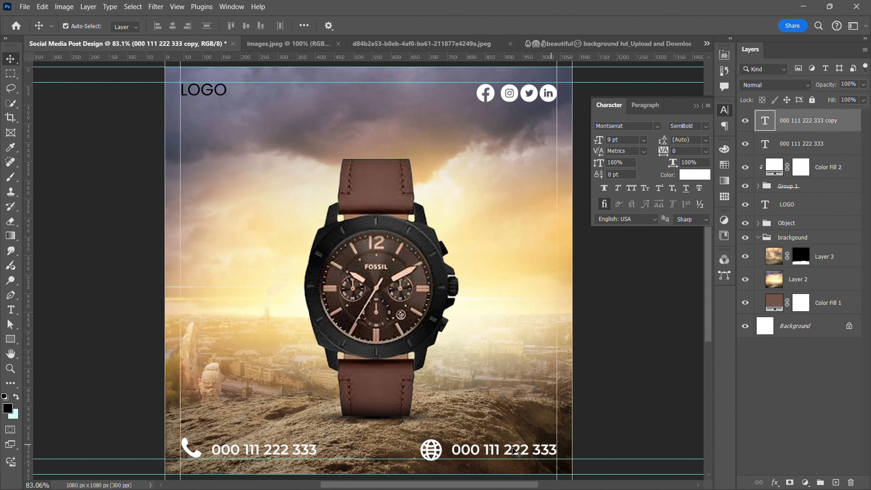
double_click(494, 446)
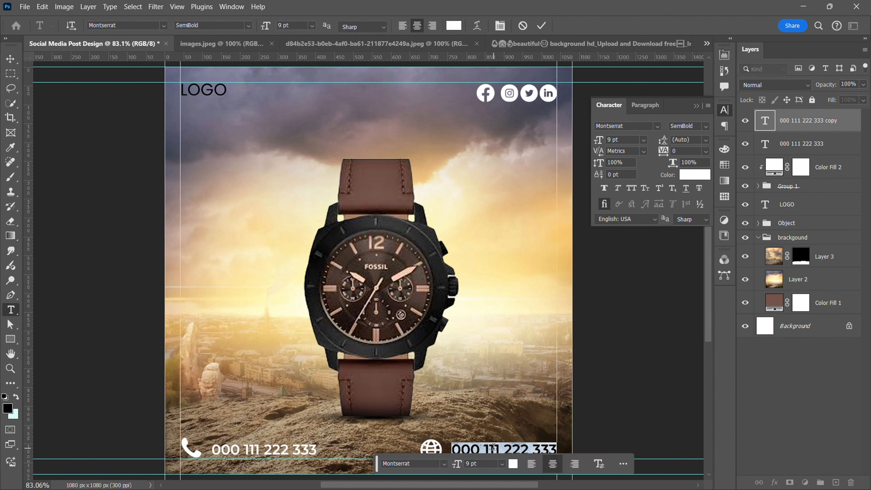
type("www.yourweb.com")
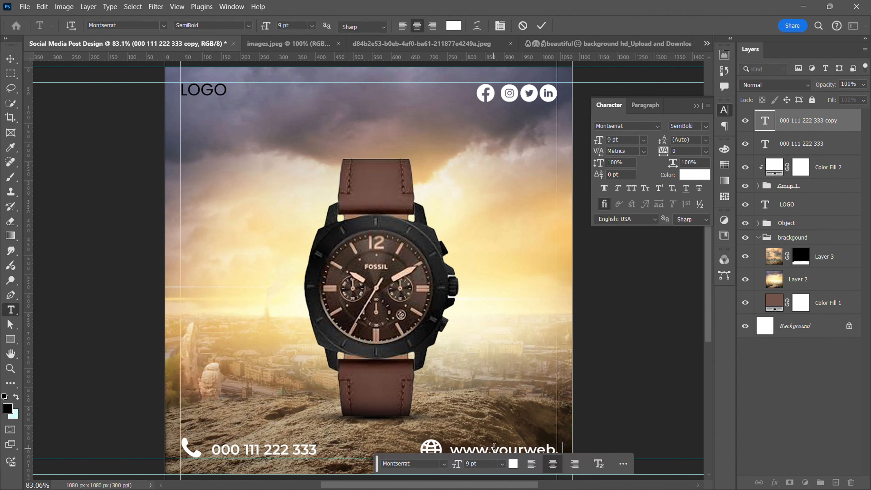
key("ctrl+Return")
left_click_drag(432, 446, 399, 446)
Step: Set the website and phone number texts to 8 pt and move the website text against the poster's right guide
left_click(804, 121)
left_click(802, 147, "shift")
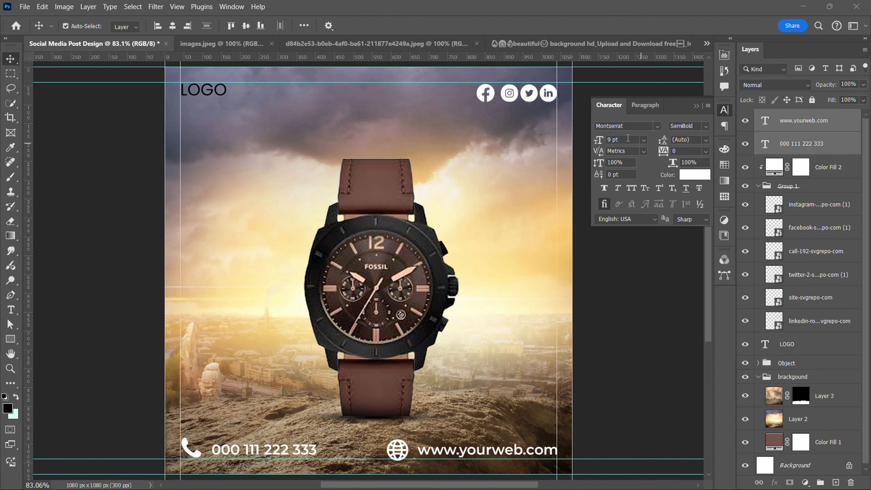
left_click_drag(598, 140, 589, 142)
left_click(596, 408)
left_click_drag(539, 454, 547, 454)
Step: Move the globe icon closer to the website text and scale it down
scroll(425, 442, "down", 1)
scroll(425, 441, "up", 4)
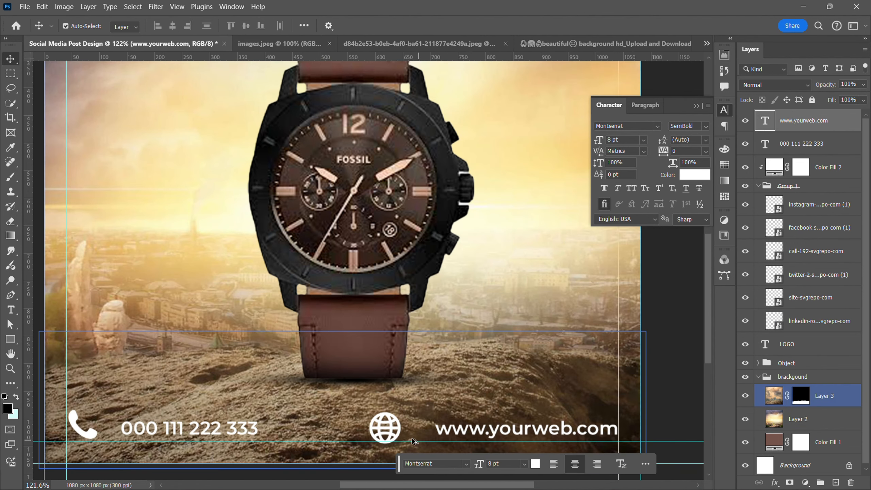
left_click_drag(394, 431, 420, 430)
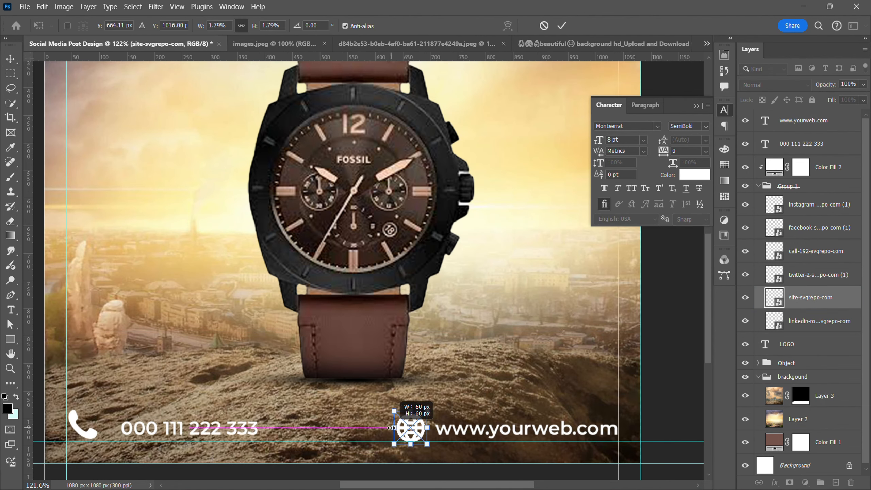
Step: Scale down the phone icon and move the phone number text closer to it
left_click(81, 425)
key("ctrl+t")
key("Return")
left_click_drag(199, 430, 185, 430)
key("ctrl+0")
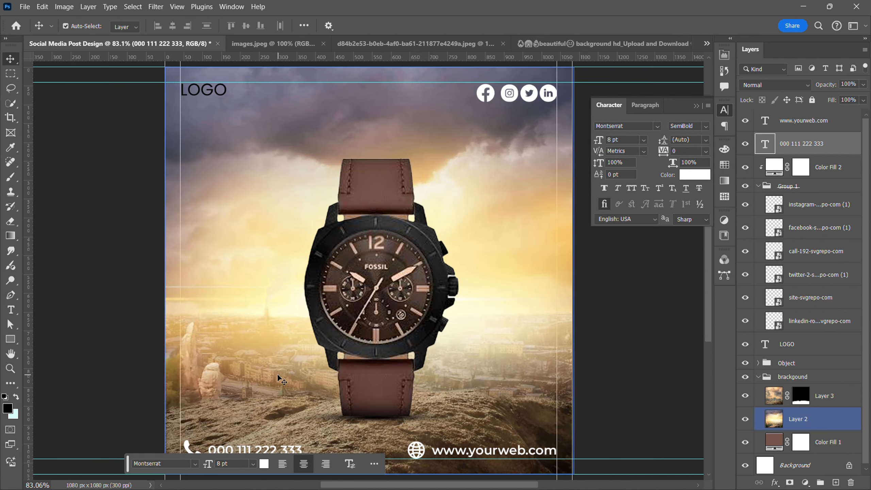
left_click(669, 280)
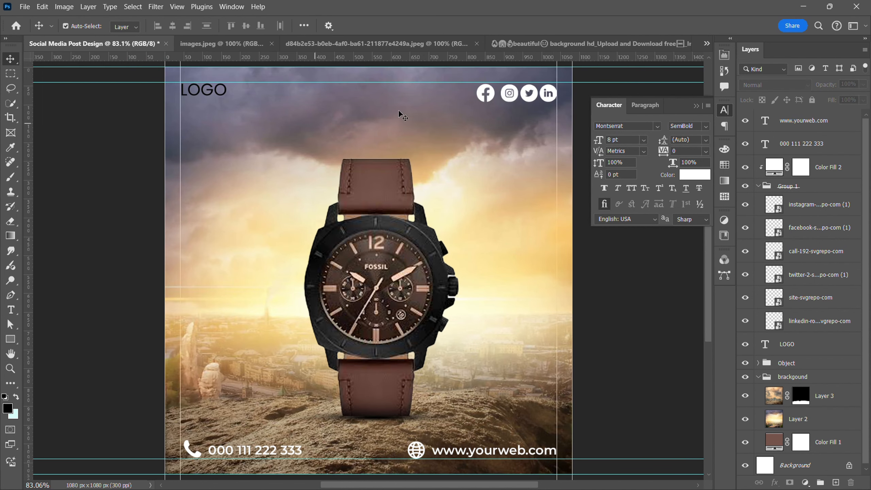
Step: Change the LOGO text colour to white (ffffff) and collapse the character settings
left_click(214, 92)
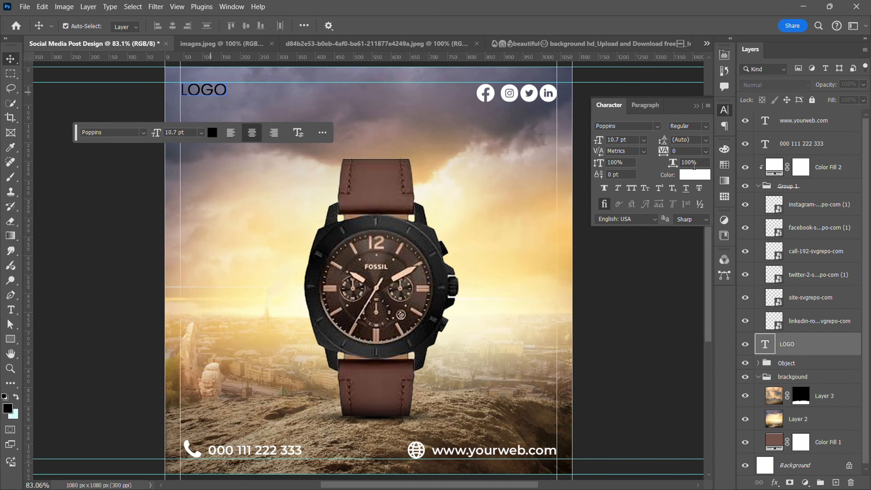
left_click(695, 174)
left_click(499, 240)
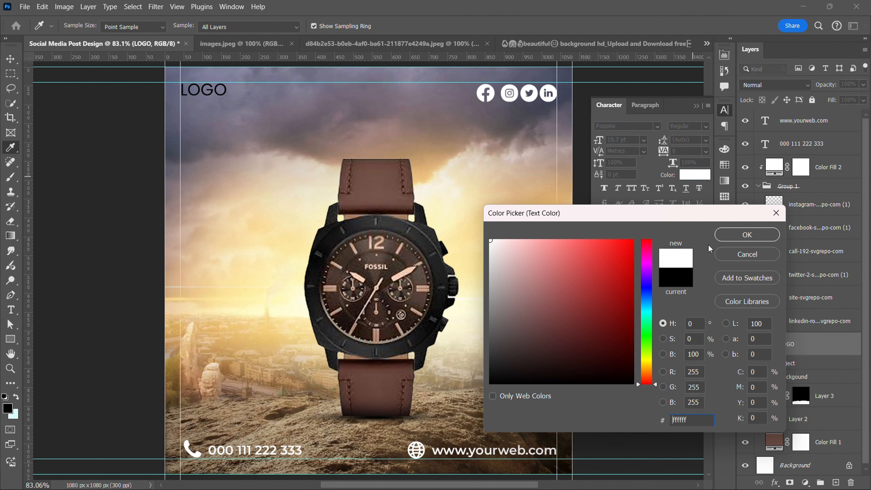
left_click(748, 235)
key("v")
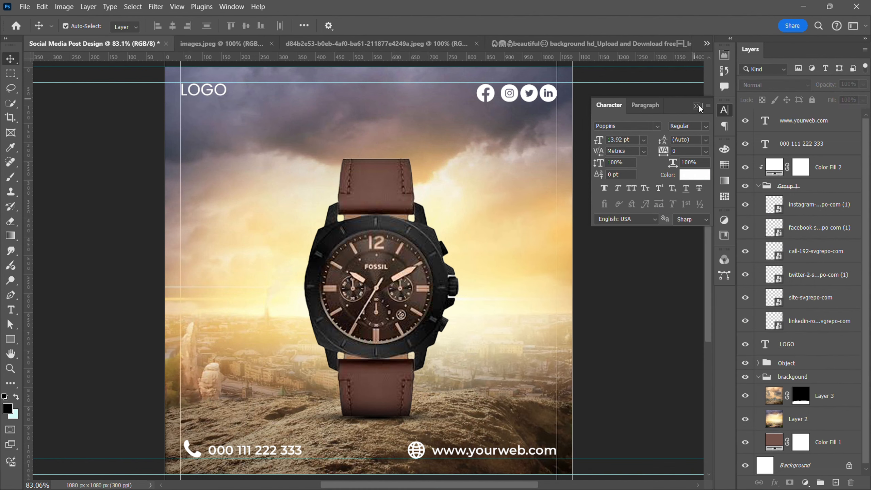
left_click(697, 106)
left_click(504, 240)
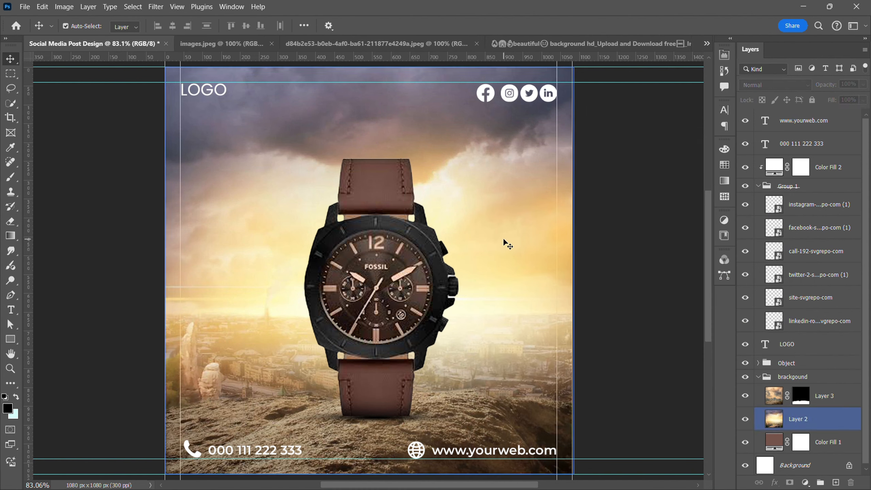
left_click(406, 250)
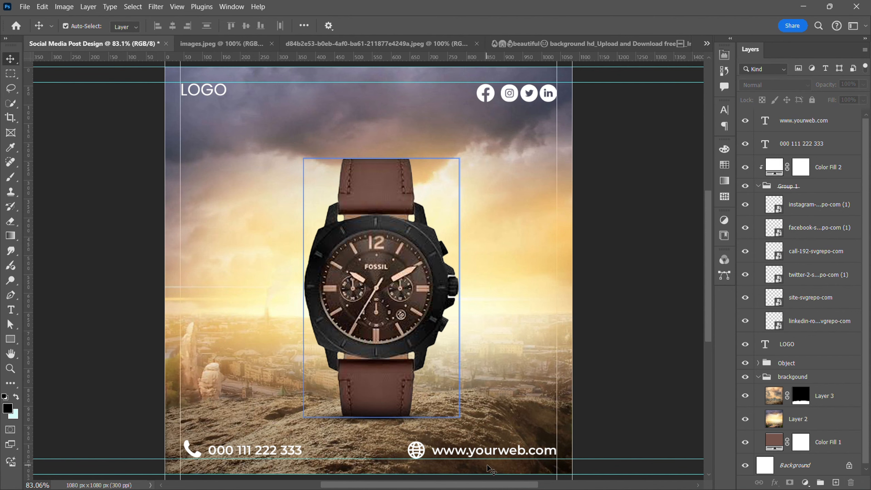
left_click(545, 383)
key("super")
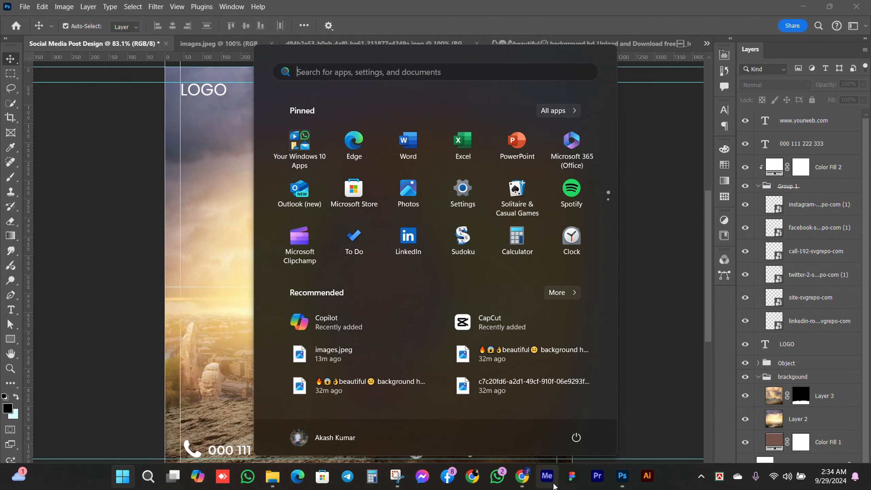
left_click(517, 478)
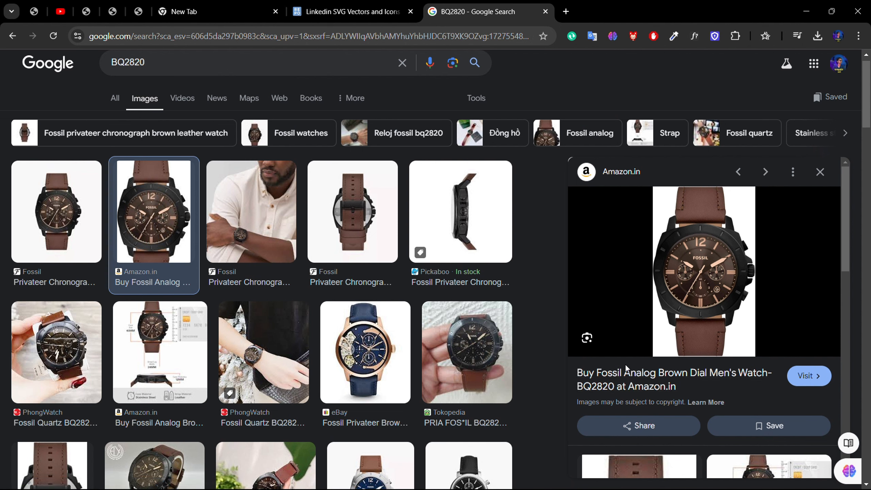
left_click_drag(626, 368, 765, 361)
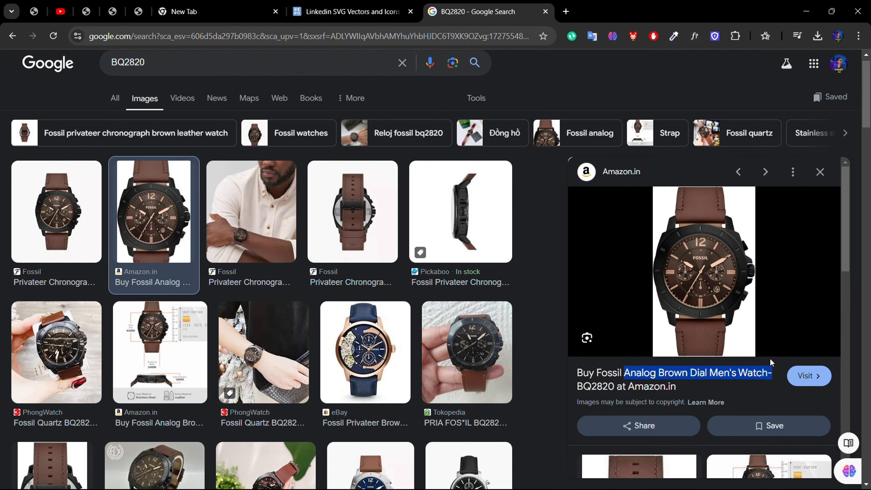
key("alt+Tab")
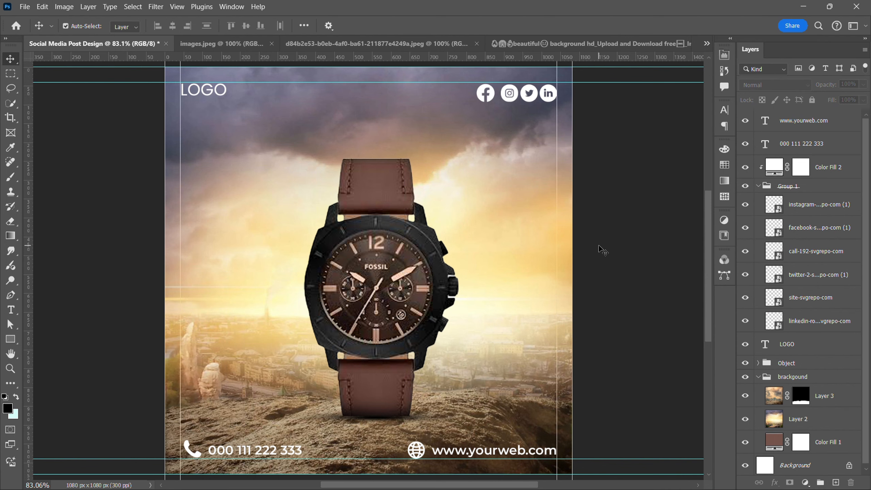
left_click(10, 309)
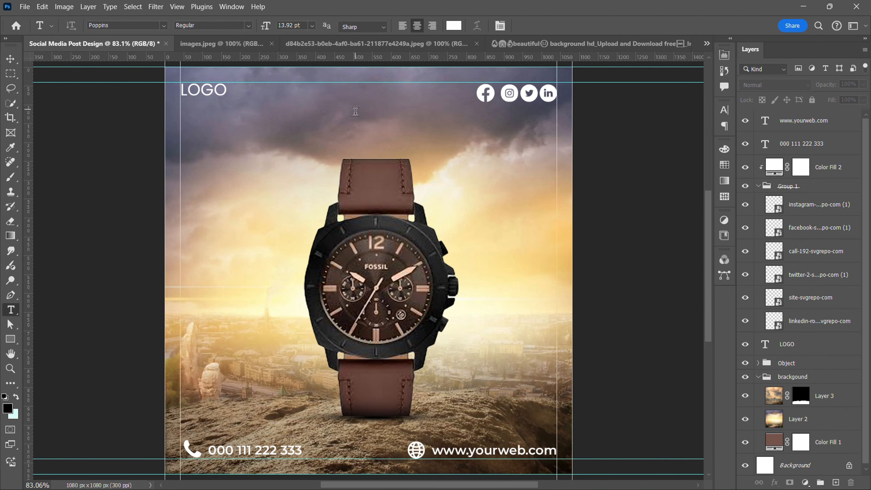
left_click(357, 129)
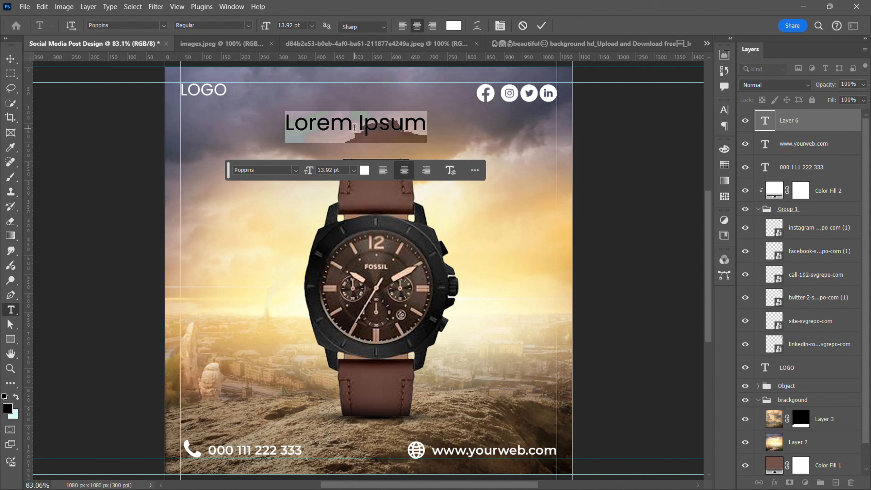
type("Analog Brown Dial Men's Watch-")
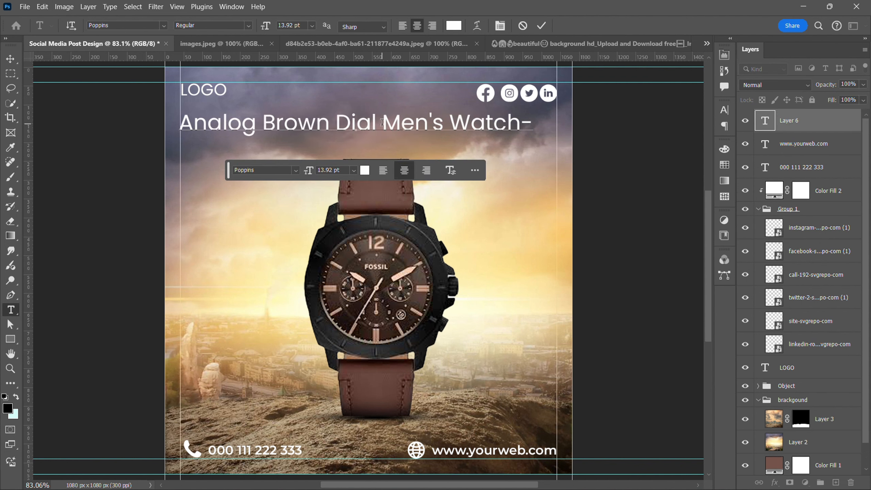
left_click_drag(383, 122, 523, 117)
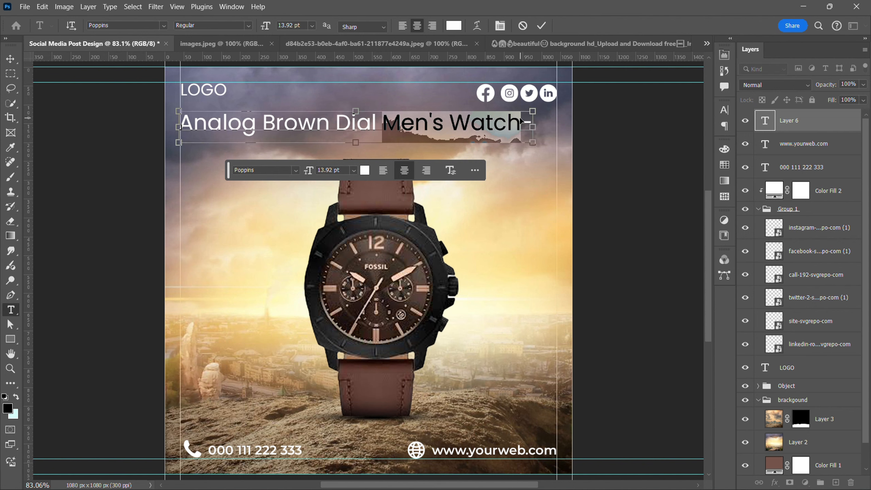
right_click(508, 122)
left_click(523, 142)
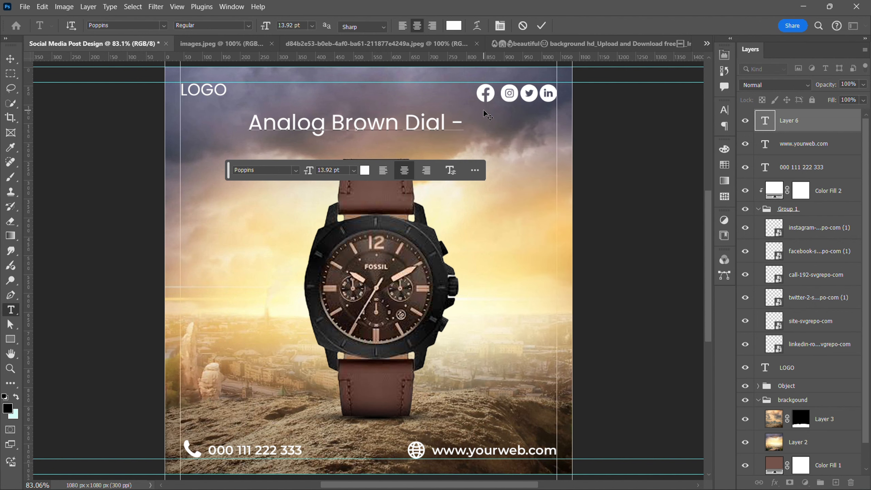
key("BackSpace")
key("ctrl+Return")
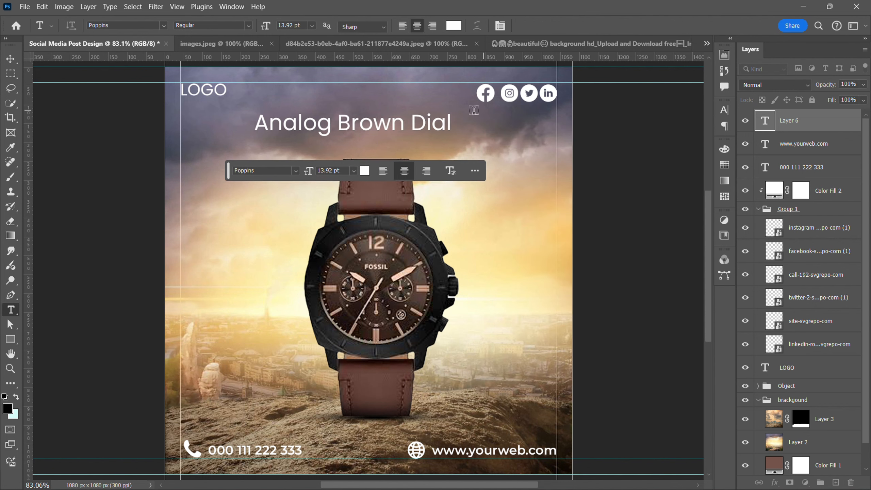
left_click(343, 150)
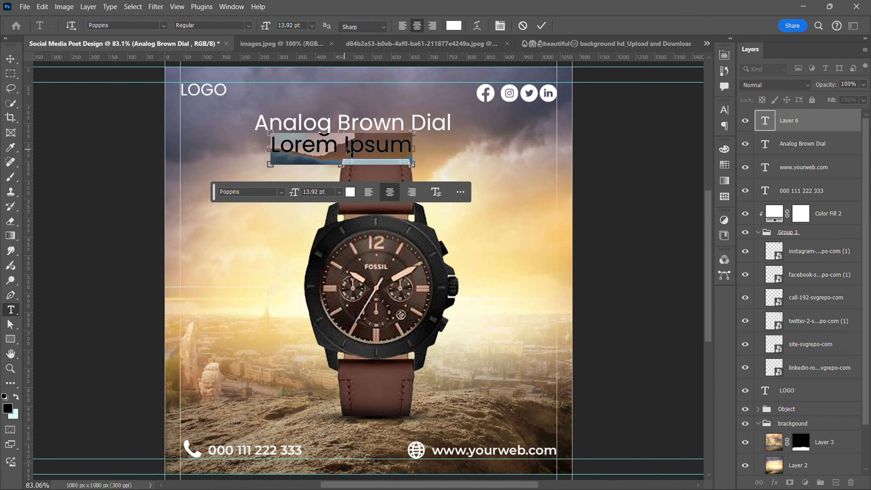
key("ctrl+v")
key("ctrl+Return")
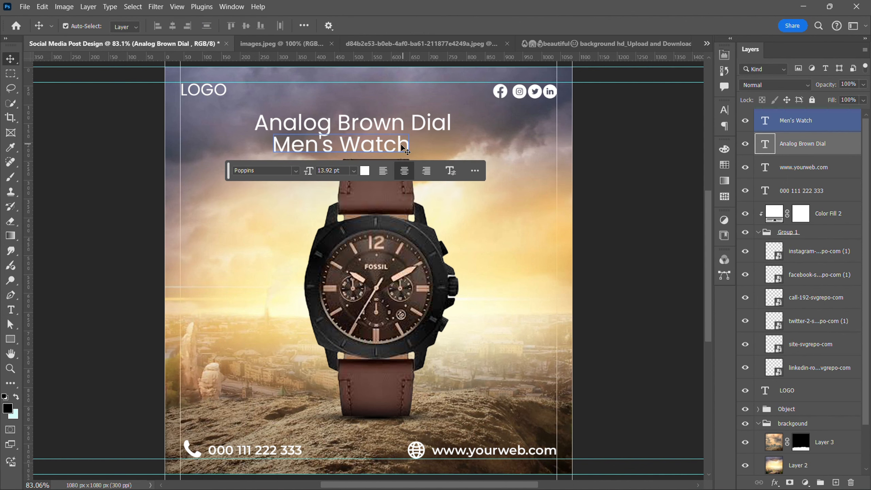
left_click(721, 111)
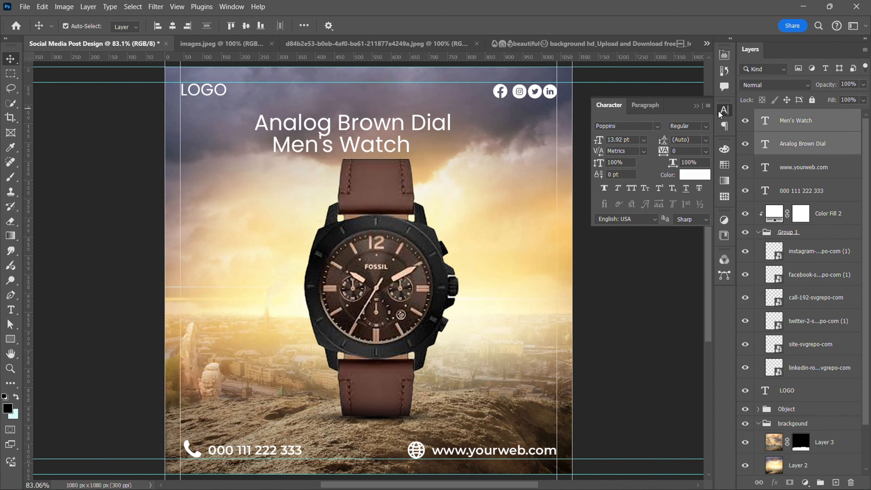
left_click(658, 127)
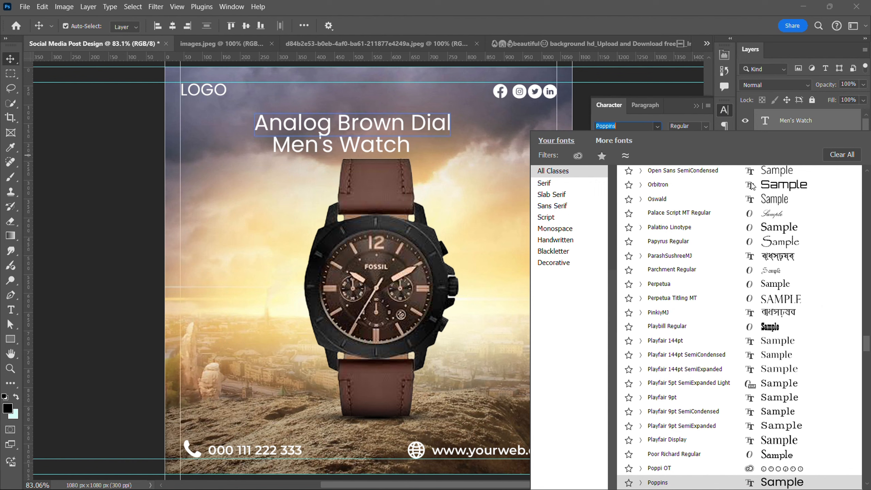
scroll(795, 253, "up", 3)
left_click_drag(868, 337, 868, 169)
scroll(830, 194, "up", 5)
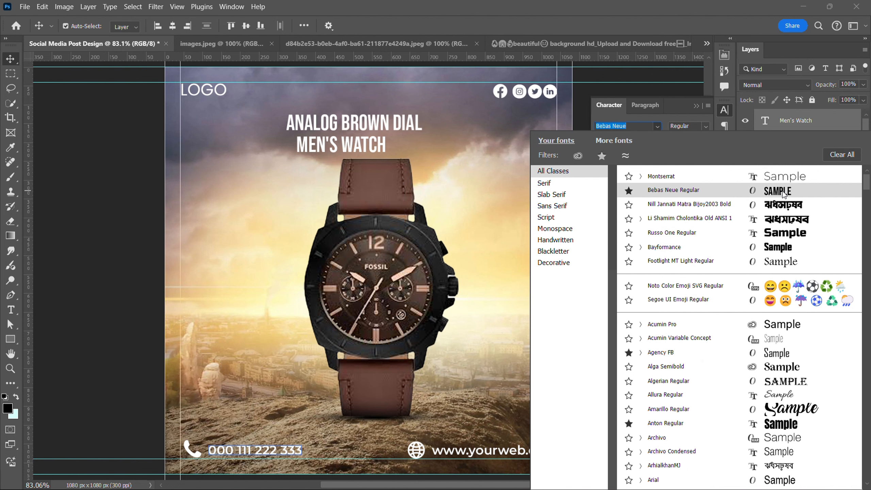
left_click(776, 252)
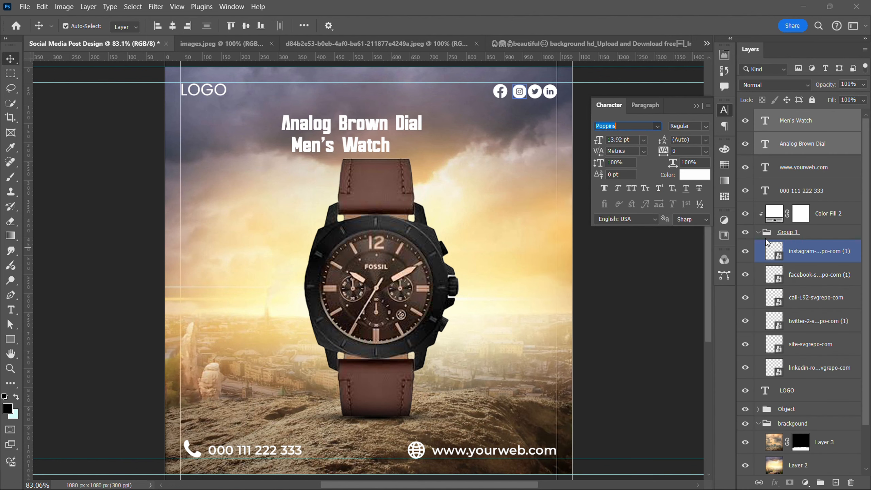
left_click(633, 190)
left_click(502, 180)
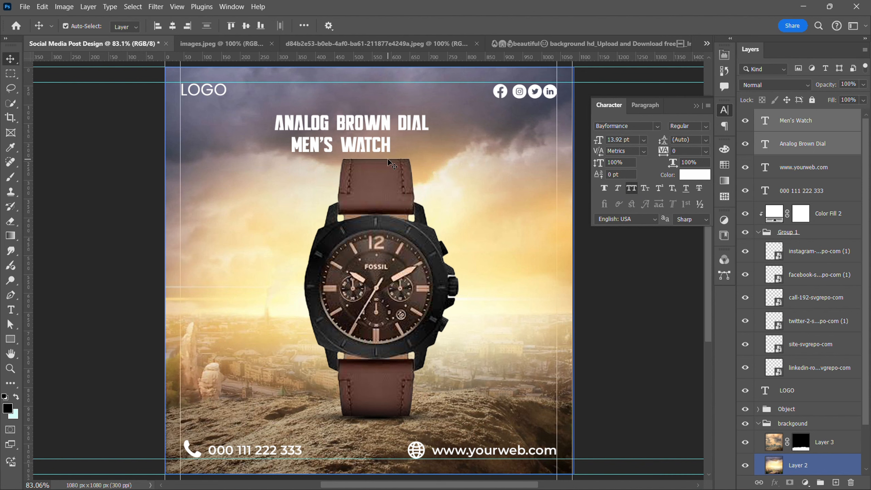
Step: Centre the two headline lines above the watch and set the "Analog Brown Dial" font size to 19 pt
left_click_drag(401, 132, 423, 128)
left_click(442, 151)
left_click(427, 122)
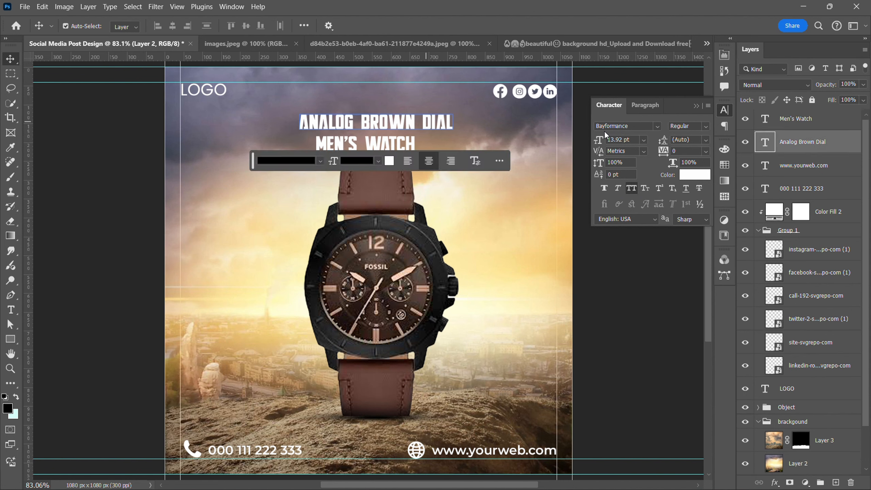
left_click(624, 139)
scroll(628, 139, "up", 4)
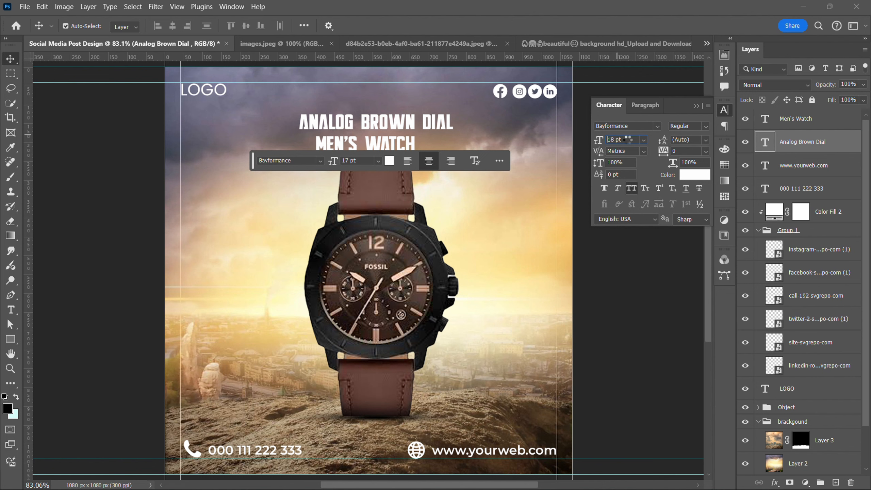
scroll(628, 138, "up", 1)
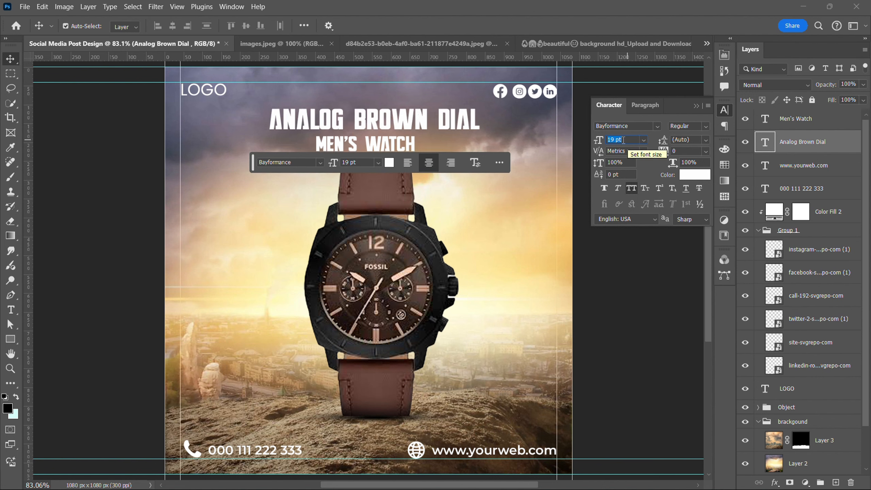
left_click(465, 125)
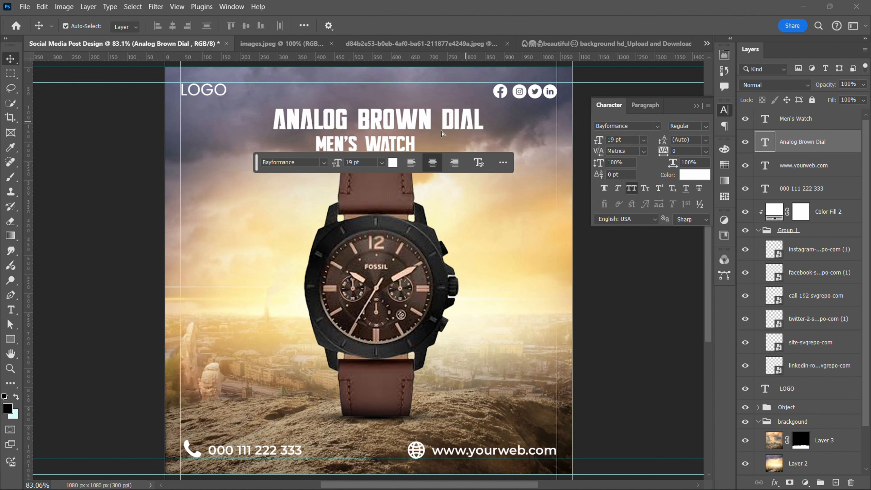
left_click(409, 144)
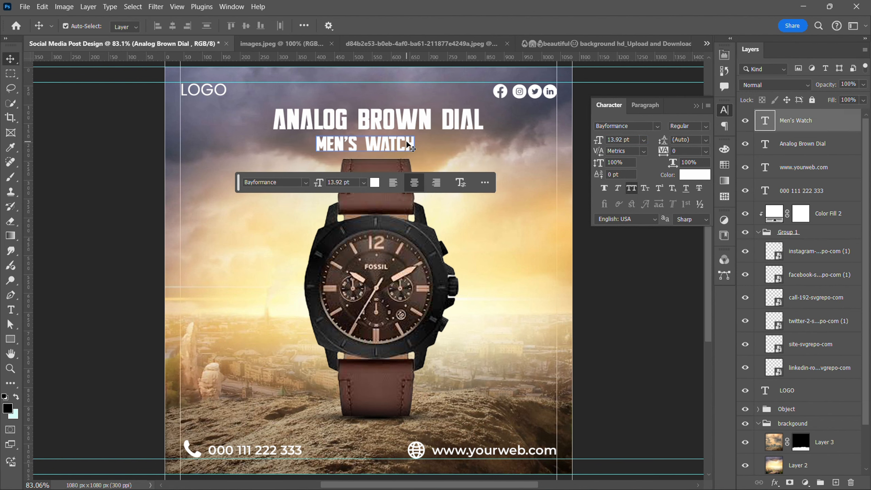
left_click(643, 126)
type("mont")
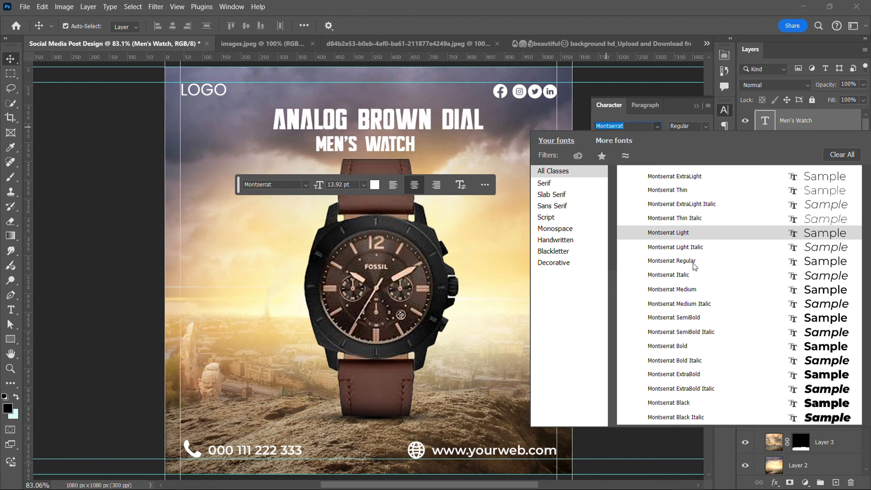
left_click(691, 236)
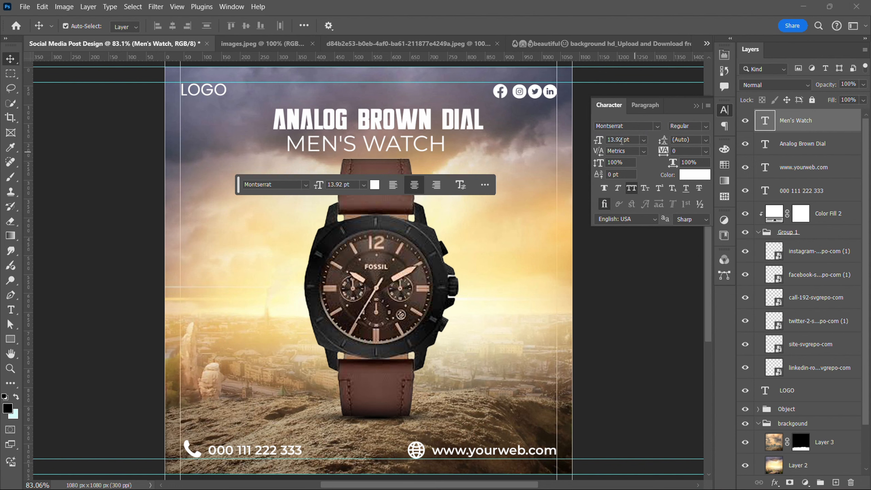
left_click_drag(437, 151, 450, 124)
left_click(498, 134)
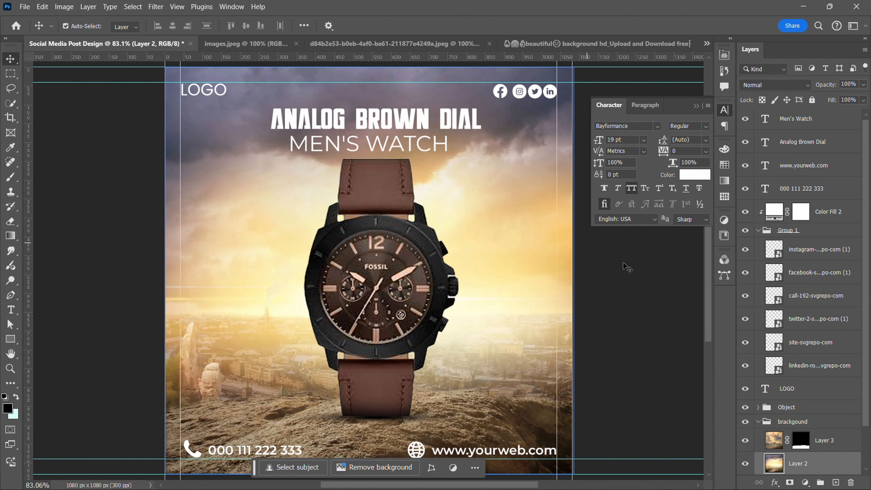
Step: Add a black-to-transparent gradient fill layer directly above Layer 3 in the background group
key("ctrl+alt+a")
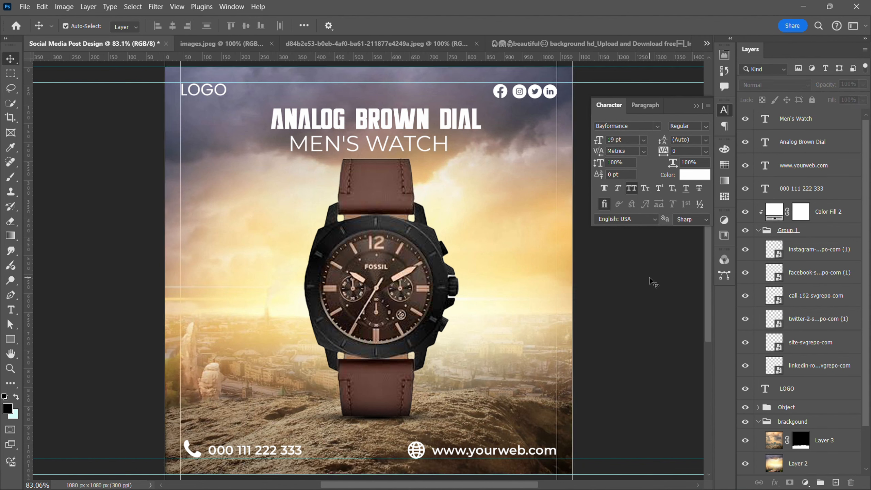
left_click(498, 292)
left_click(799, 432)
scroll(800, 432, "down", 2)
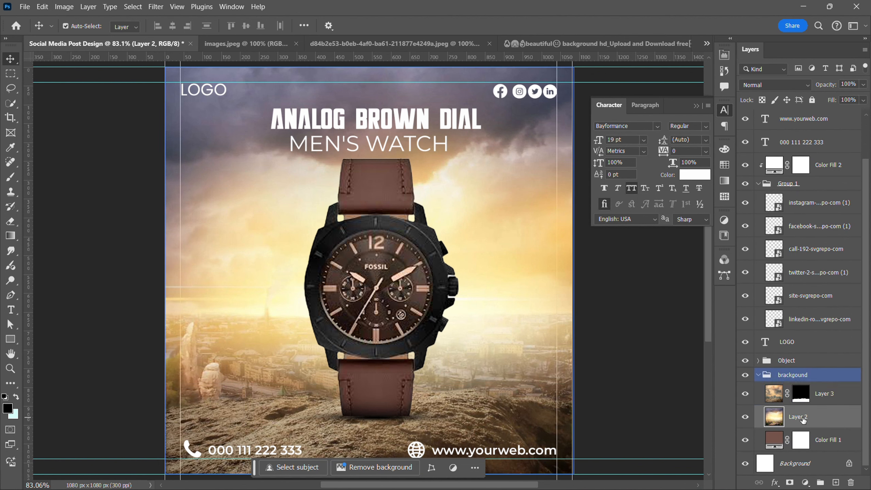
left_click(795, 377)
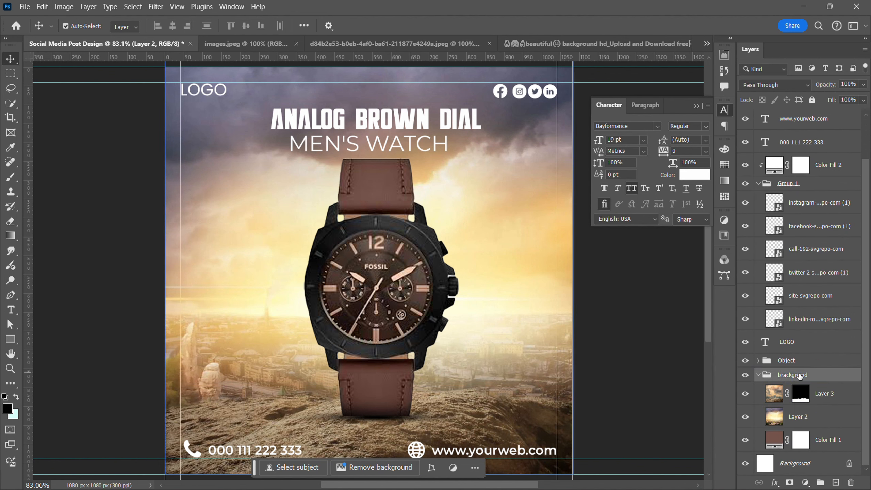
left_click(816, 394)
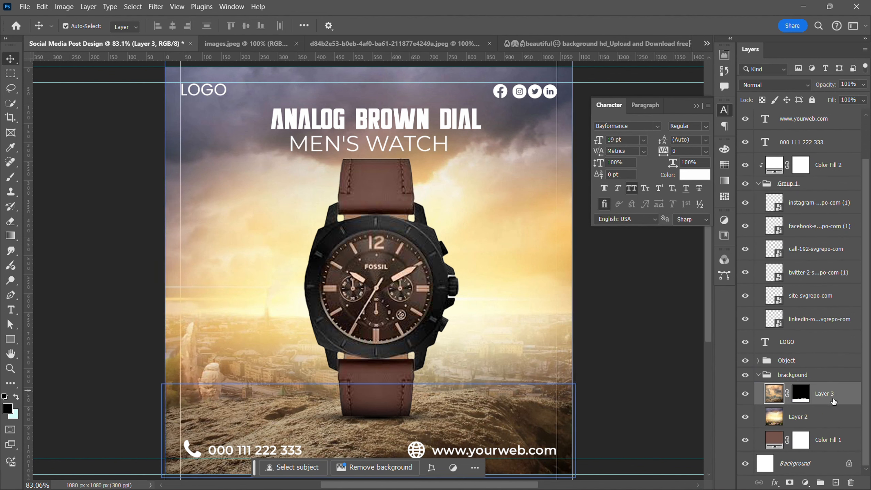
left_click_drag(834, 402, 768, 390)
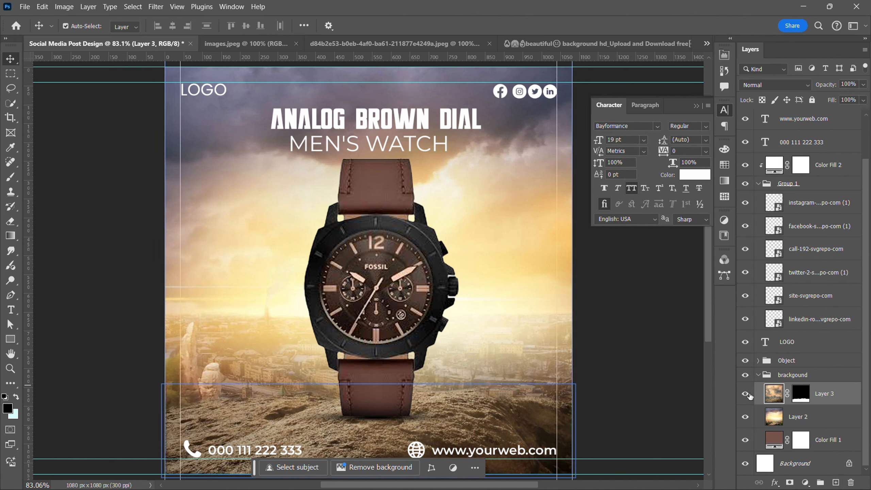
left_click(253, 104)
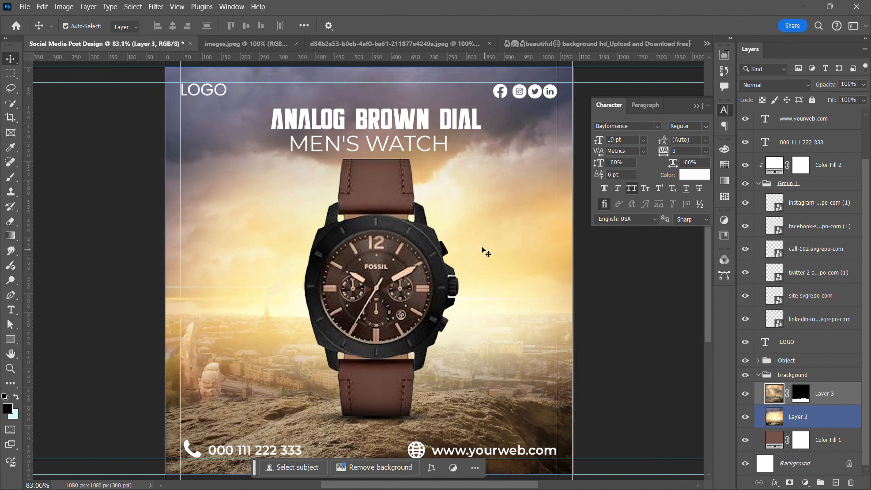
left_click(805, 482)
left_click(801, 293)
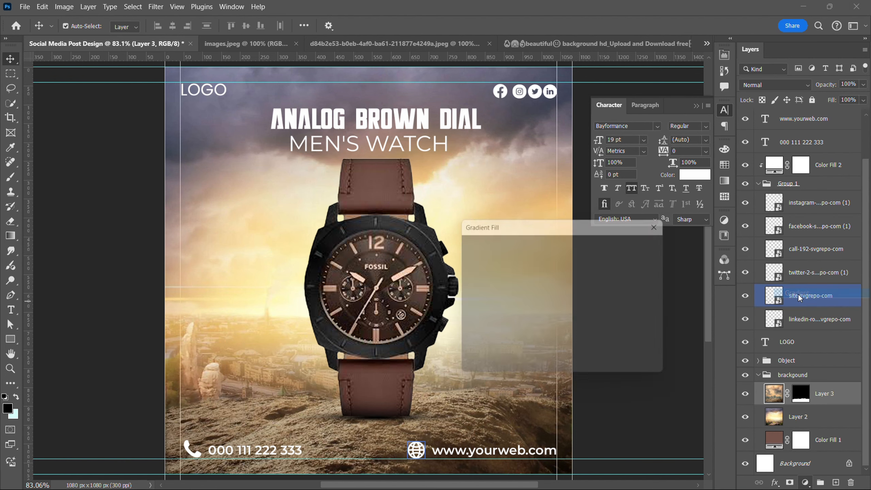
left_click_drag(579, 199, 713, 200)
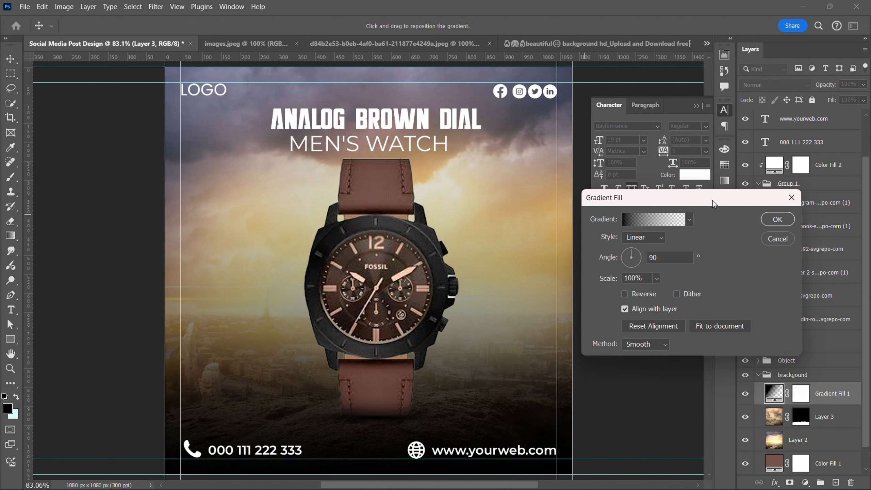
Step: Edit the fill's gradient, moving the colour midpoint to 30 and the 0% opacity stop to location 77
left_click(633, 222)
left_click(597, 325)
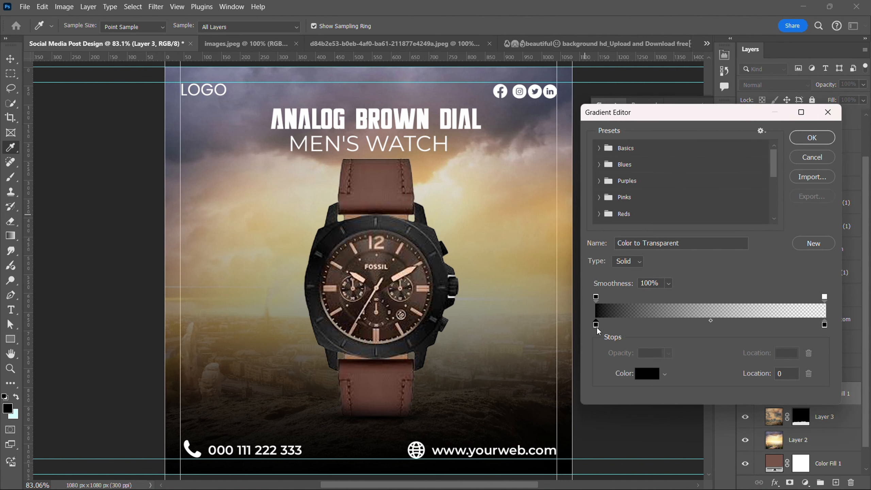
left_click_drag(713, 324, 668, 326)
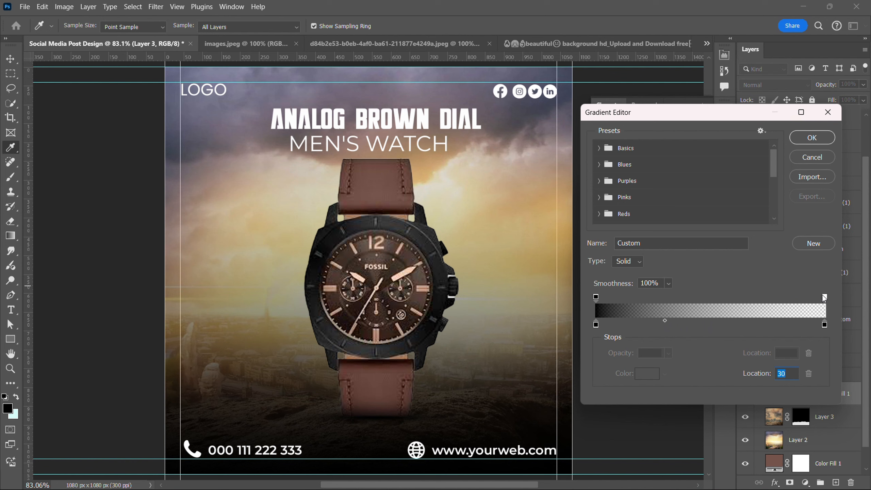
left_click_drag(825, 297, 772, 297)
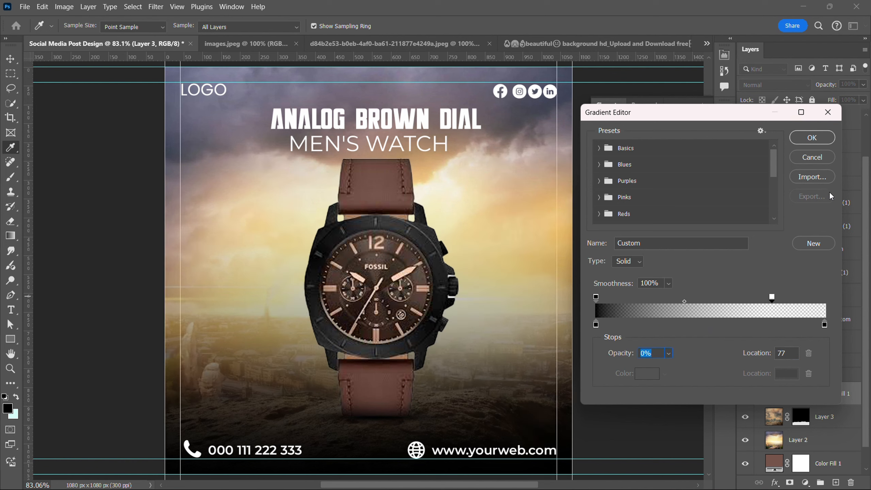
left_click(822, 140)
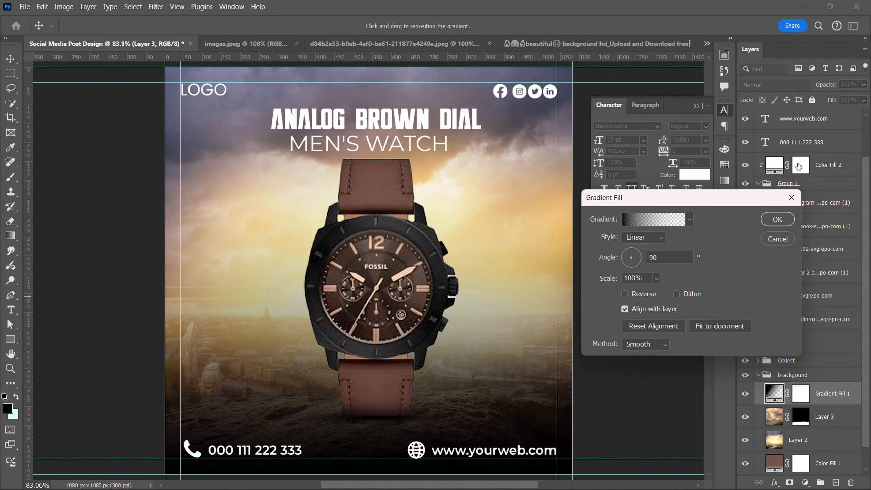
Step: Set the gradient fill to the Radial style with Reverse enabled and apply it as a dark vignette
left_click(641, 241)
left_click(640, 259)
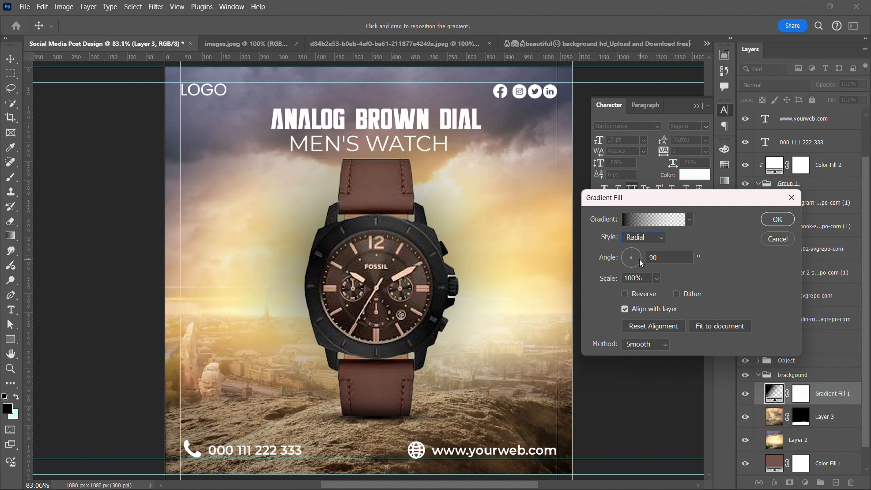
left_click(640, 295)
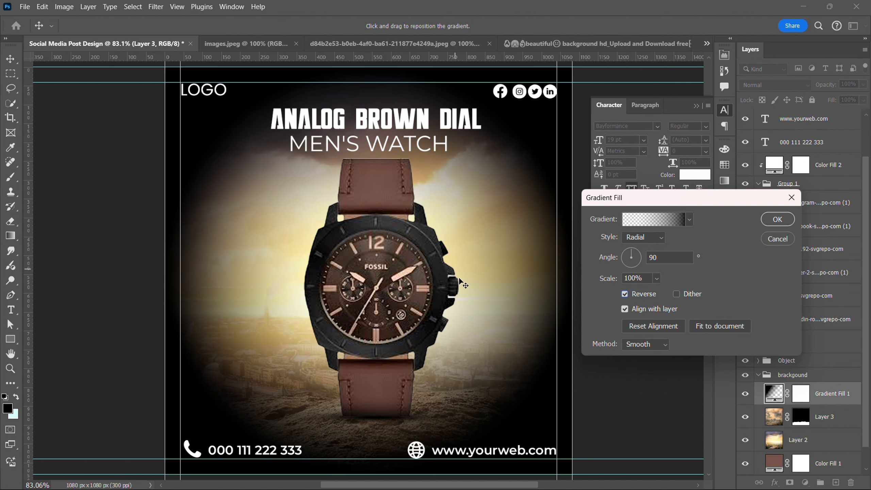
left_click(776, 219)
Step: Set the gradient fill layer to Multiply blending at 47% opacity, then deselect it and collapse the character settings
left_click(760, 85)
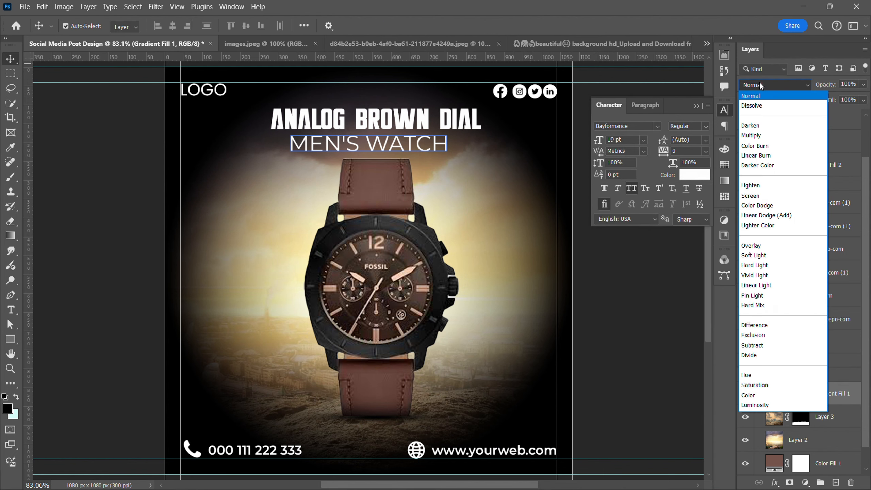
left_click(751, 135)
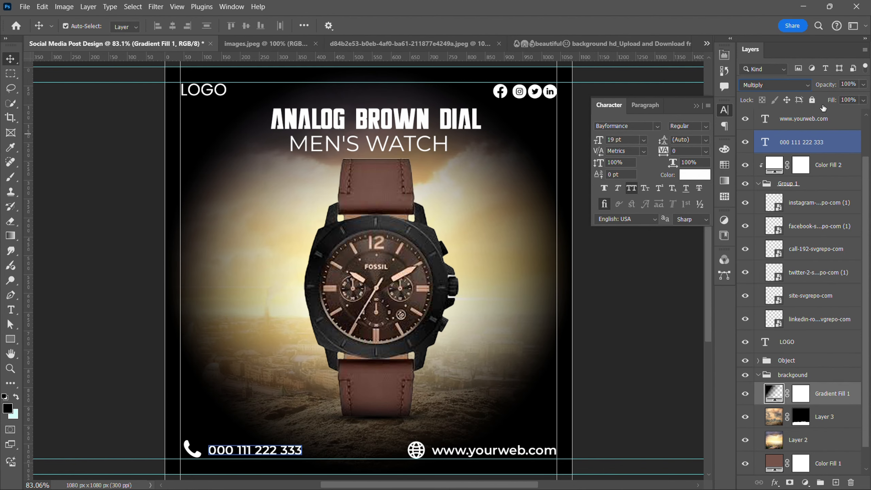
left_click_drag(830, 86, 793, 94)
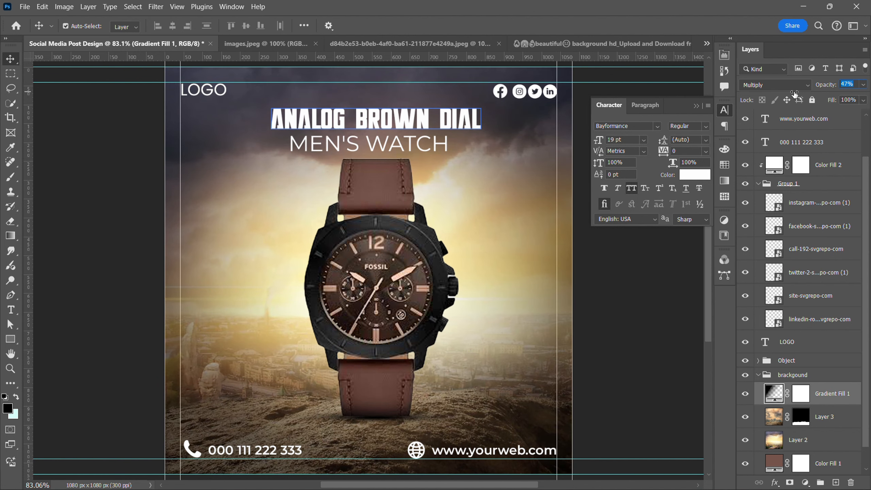
left_click(632, 268)
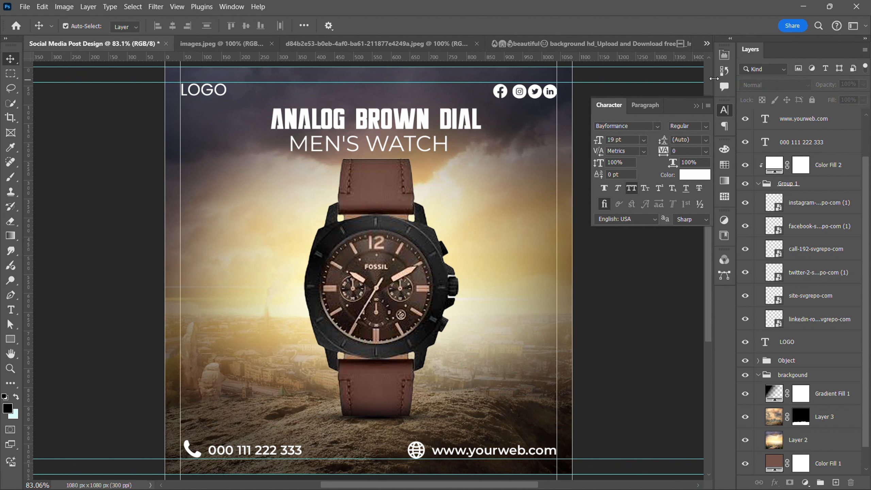
left_click(697, 105)
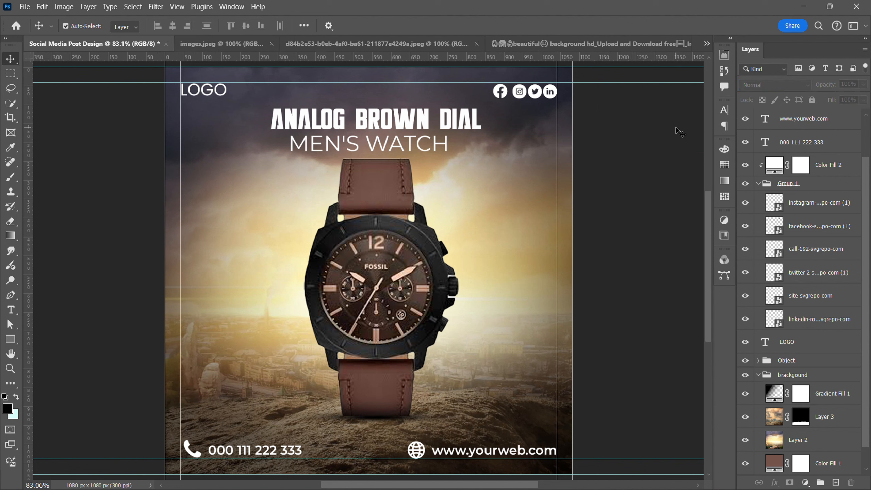